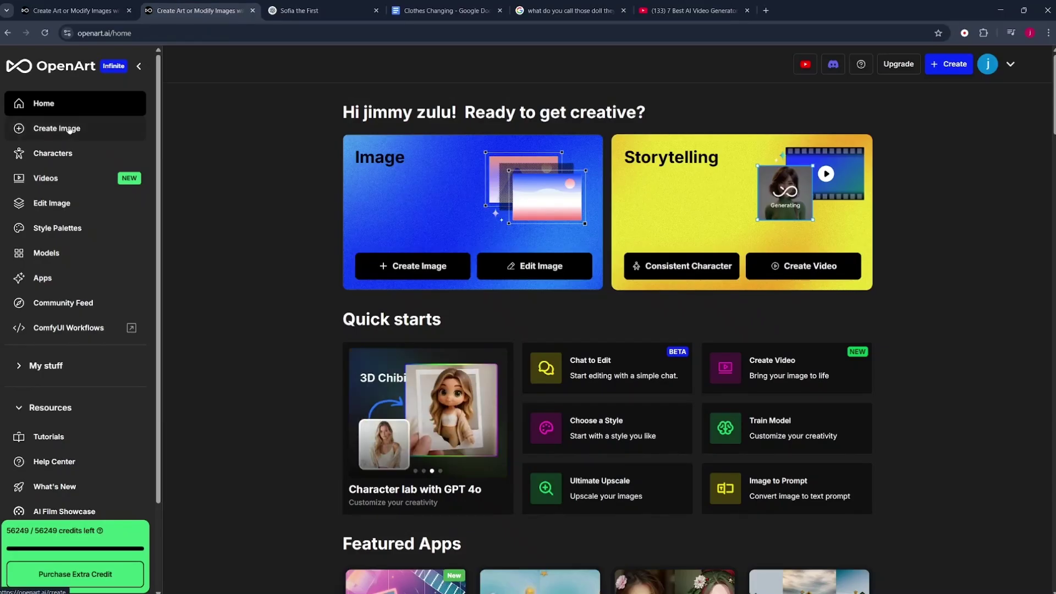
# Open OpenArt's image creation page and copy the Classic Lavender Ball Gown prompt from ChatGPT
pyautogui.click(70, 128)
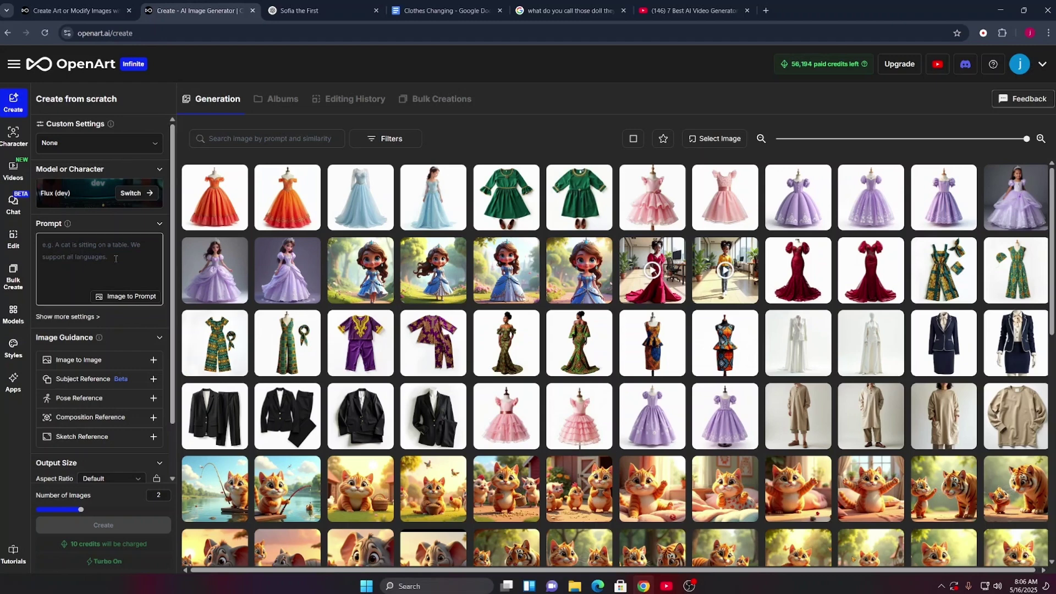
pyautogui.click(212, 194)
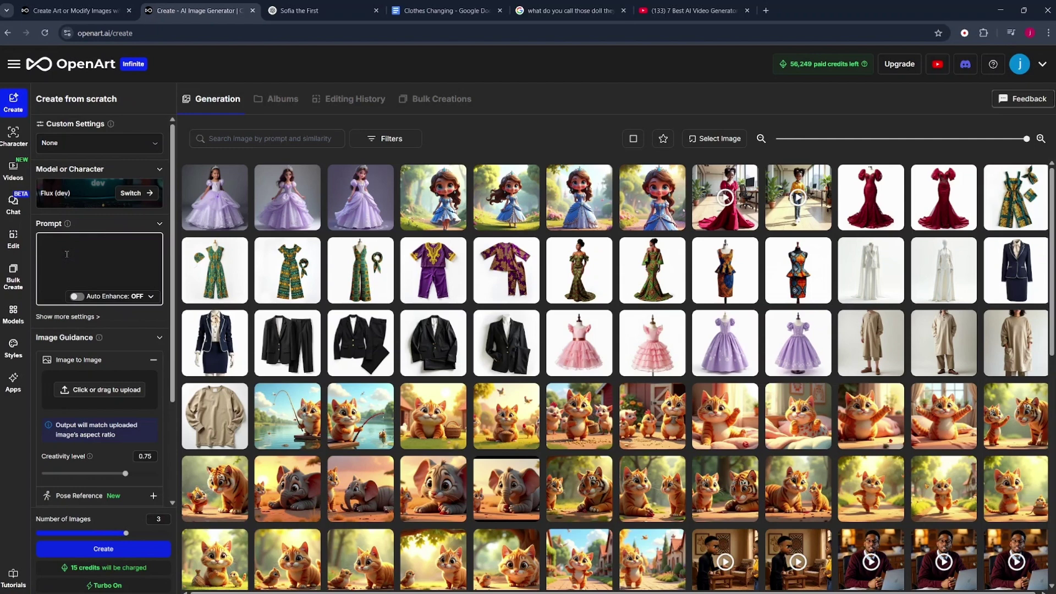
pyautogui.click(321, 11)
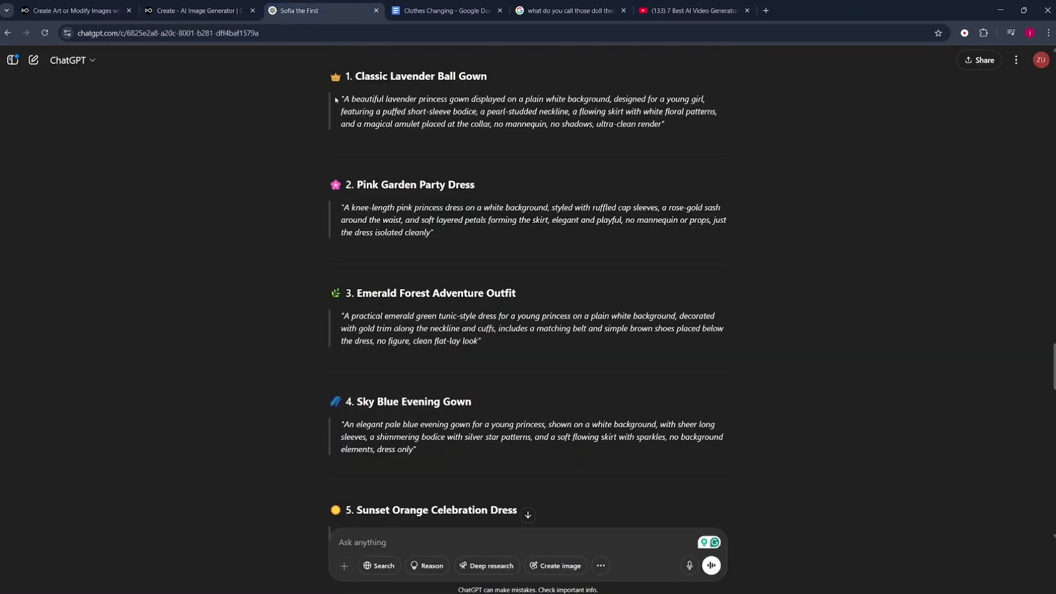
pyautogui.moveTo(337, 100); pyautogui.dragTo(646, 124)
pyautogui.hotkey('ctrl', 'c')
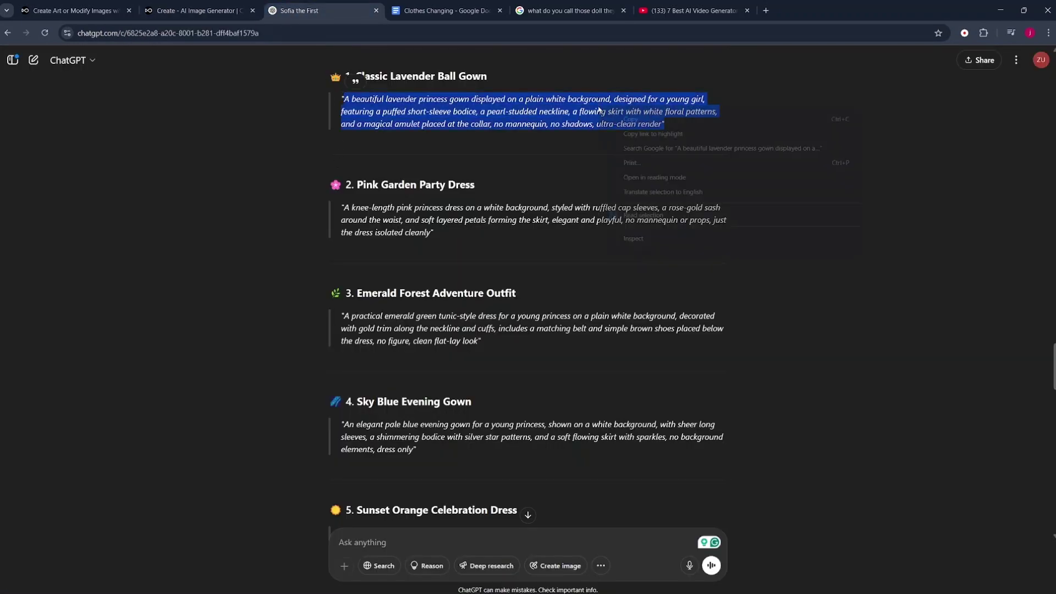
# Paste the lavender gown prompt into OpenArt's Prompt box and generate images
pyautogui.click(195, 10)
pyautogui.rightClick(53, 246)
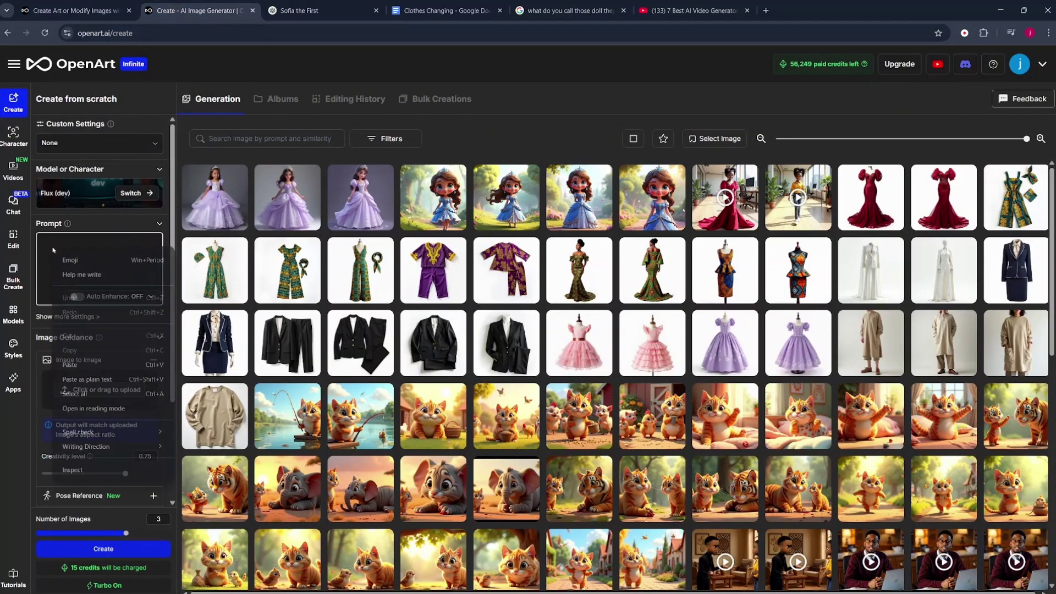
pyautogui.click(100, 365)
pyautogui.scroll(-4, 99, 371)
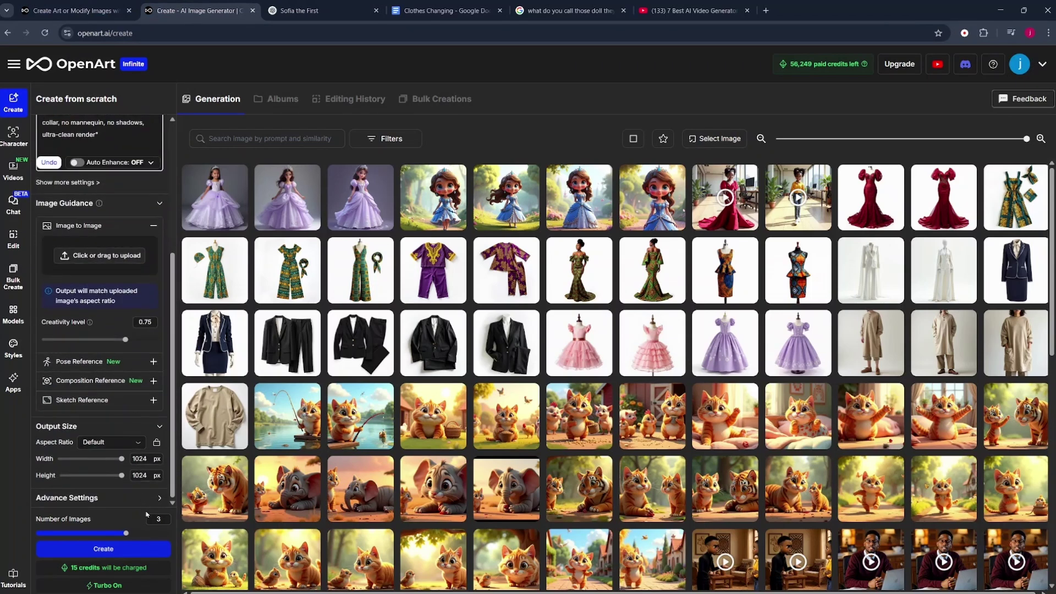
pyautogui.click(127, 549)
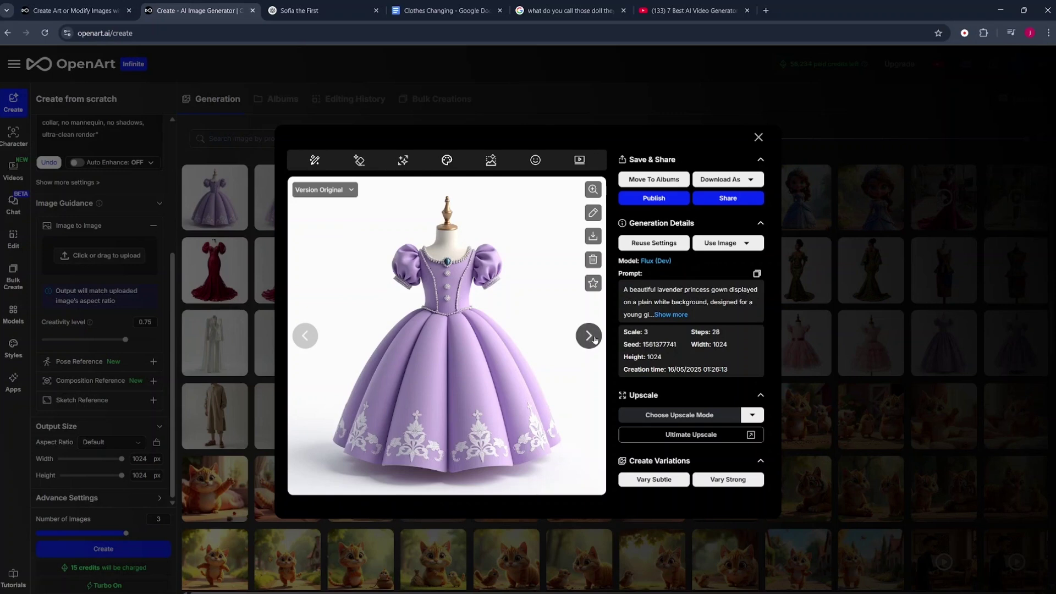
# Browse the generated lavender gowns and copy the Pink Garden Party Dress prompt from ChatGPT
pyautogui.click(590, 336)
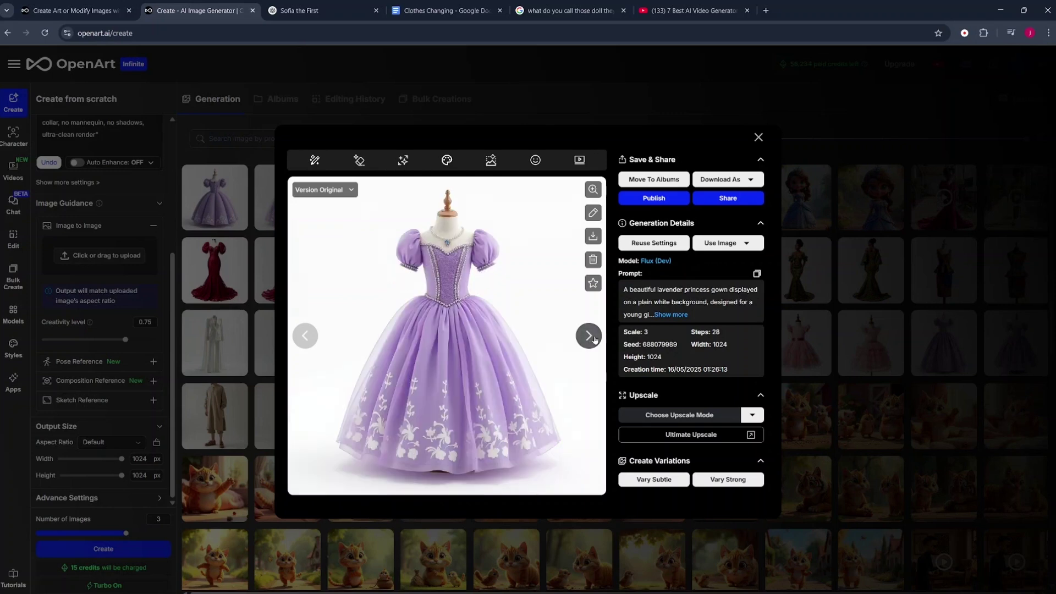
pyautogui.click(593, 337)
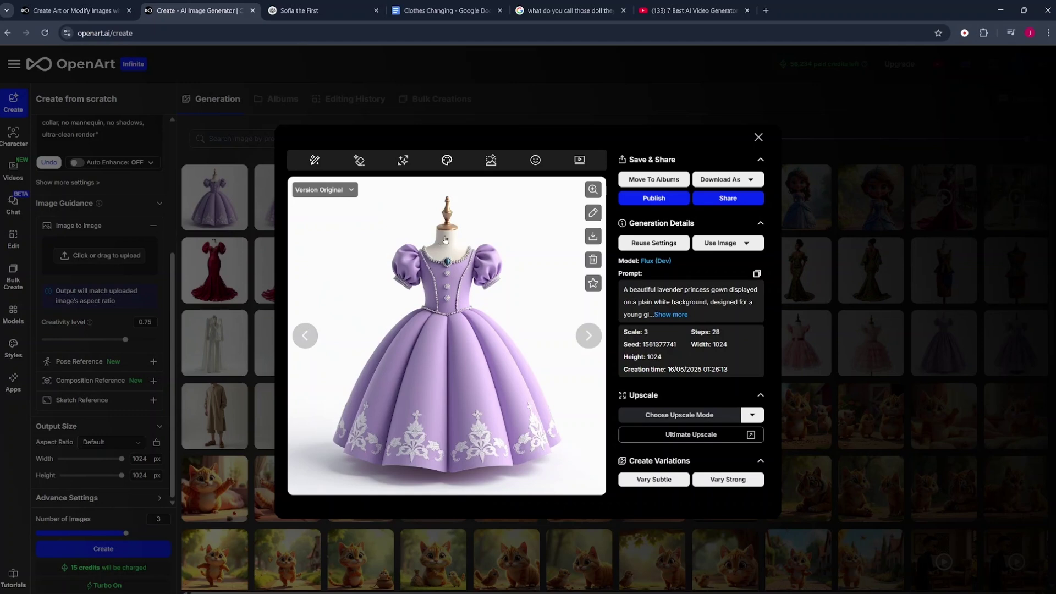
pyautogui.click(325, 10)
pyautogui.moveTo(342, 207); pyautogui.dragTo(424, 232)
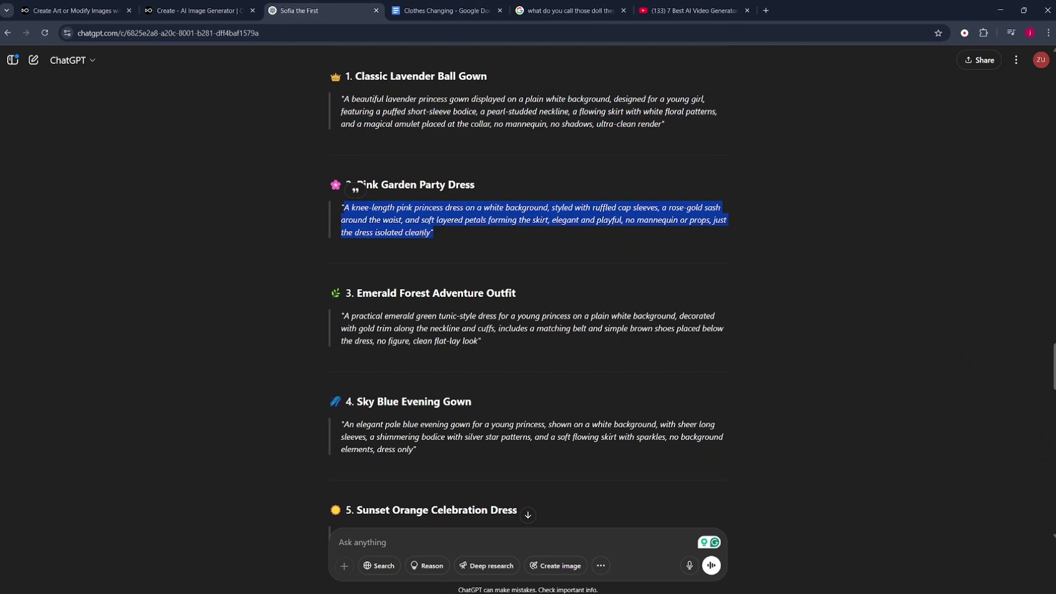
pyautogui.rightClick(424, 232)
# Close the dress viewer and paste the Pink Garden Party Dress prompt into the Prompt box
pyautogui.click(440, 241)
pyautogui.click(213, 11)
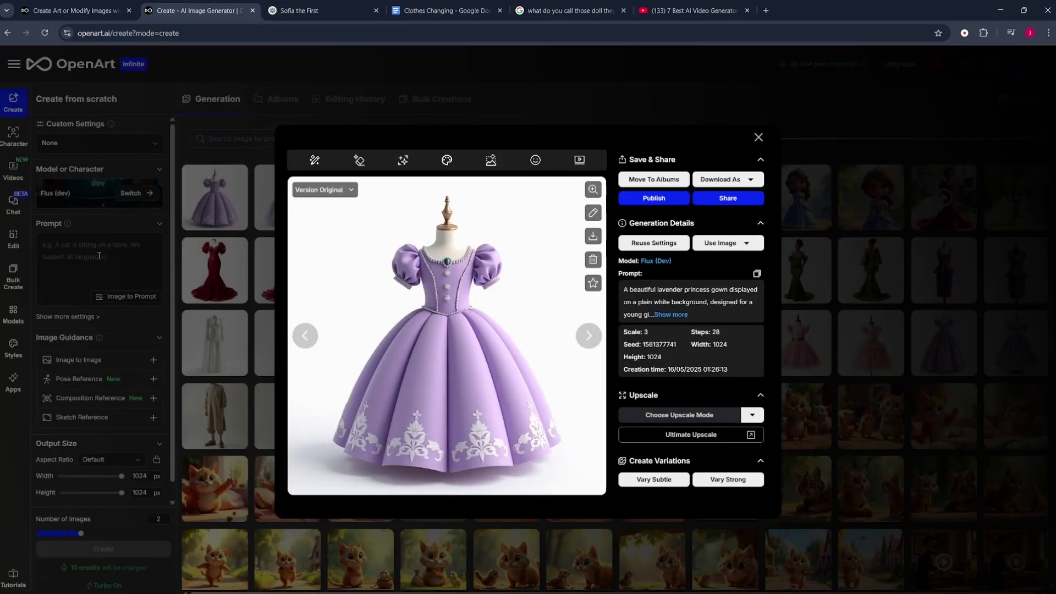
pyautogui.click(99, 256)
pyautogui.rightClick(99, 255)
pyautogui.click(112, 335)
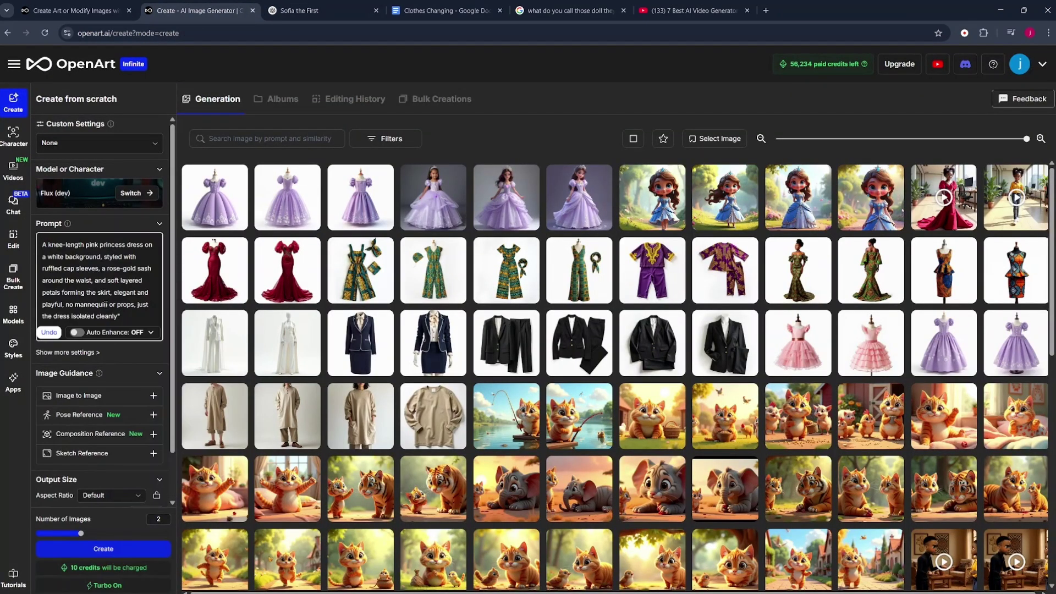
# Scroll down to the newly generated pink, orange, blue and green dress designs
pyautogui.scroll(-1, 135, 397)
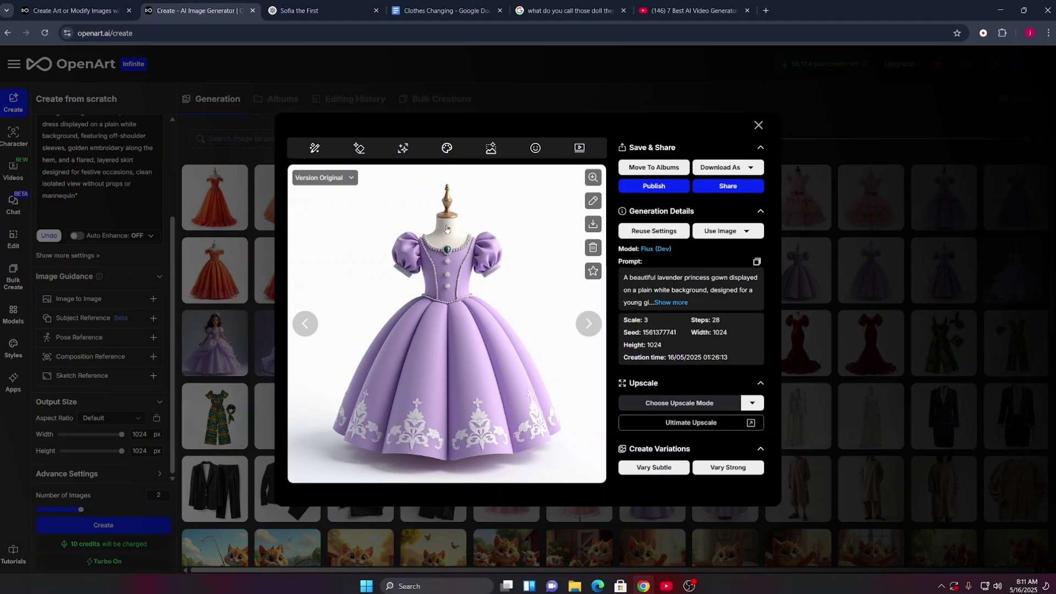
# Close the image viewer, switch to Chat to Edit, and open Select from History
pyautogui.click(758, 124)
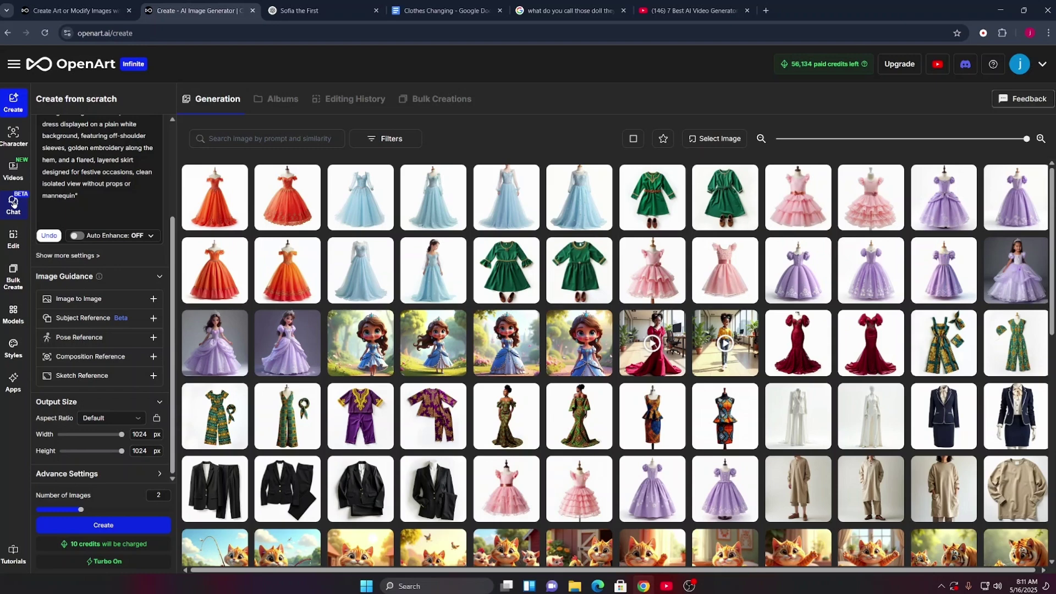
pyautogui.click(14, 203)
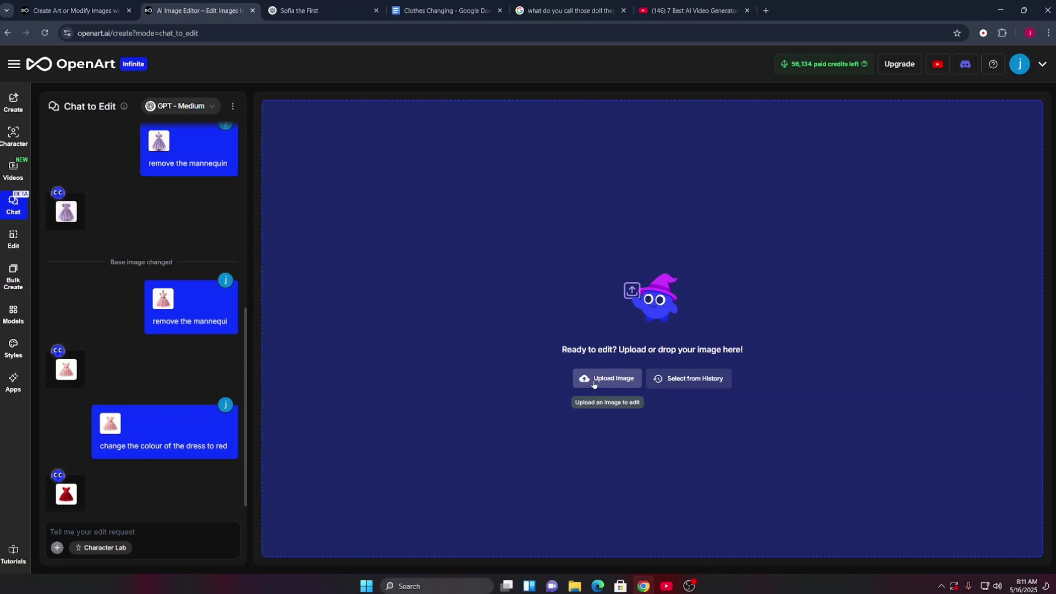
pyautogui.click(676, 384)
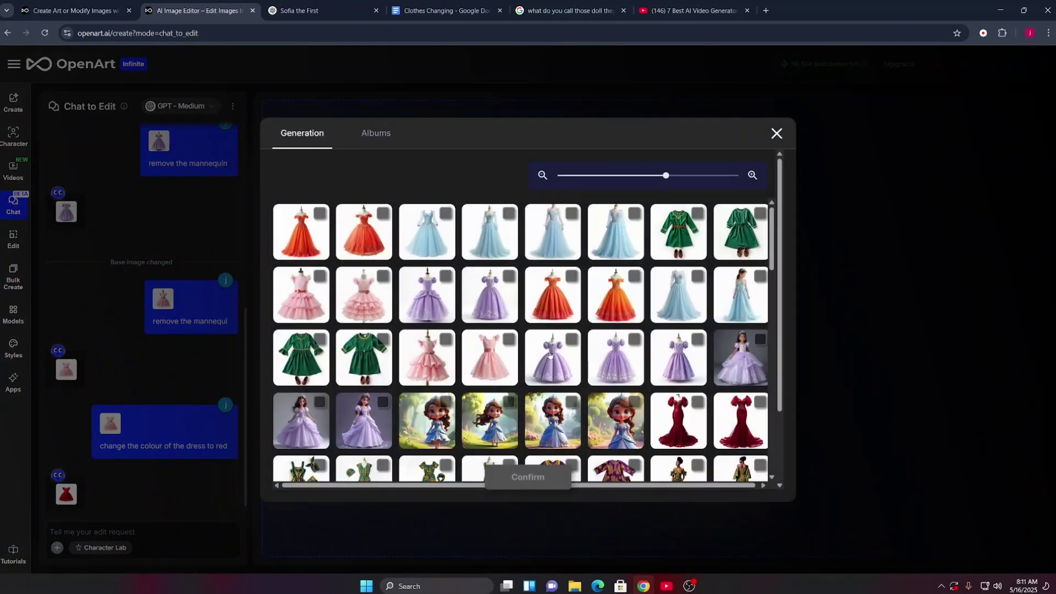
# Load the purple gown as the base image, then request removing the mannequin and recolouring the dress red
pyautogui.click(549, 355)
pyautogui.click(529, 477)
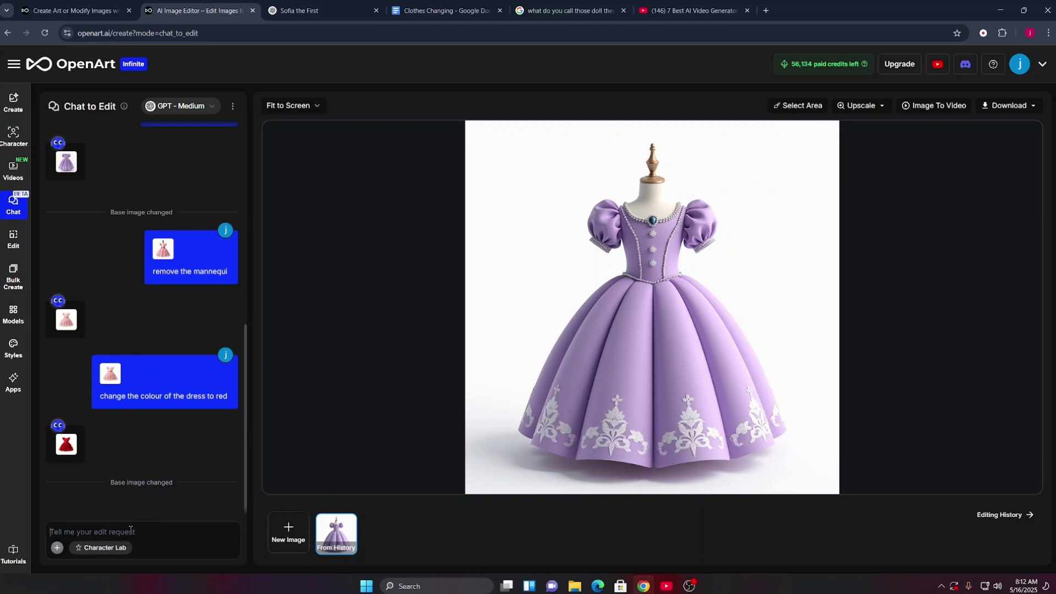
pyautogui.write('remoove the manequi')
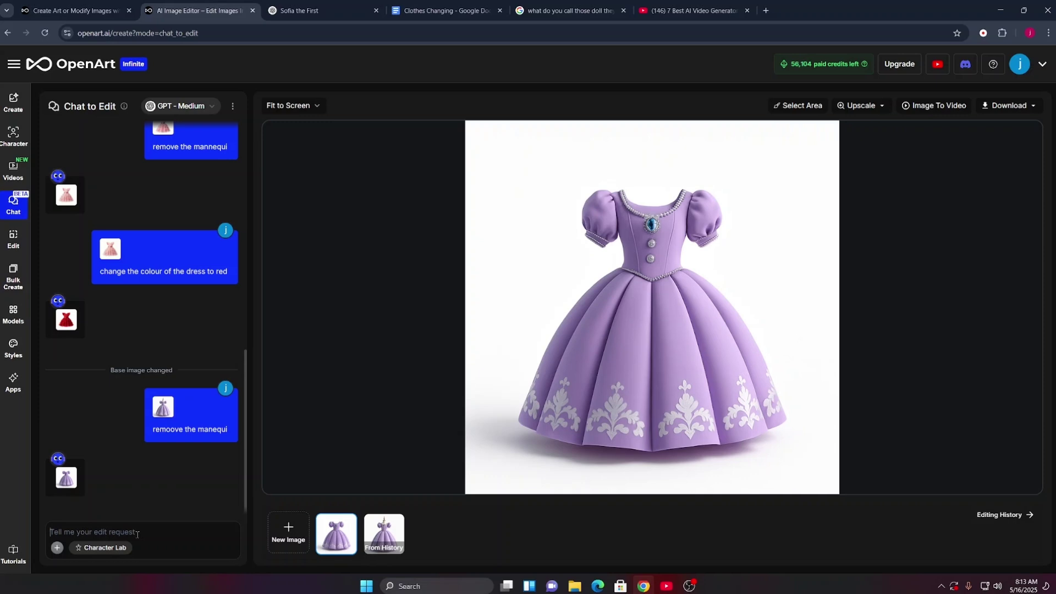
pyautogui.write('change tyhe col')
pyautogui.write('our the dress to red')
pyautogui.press('Return')
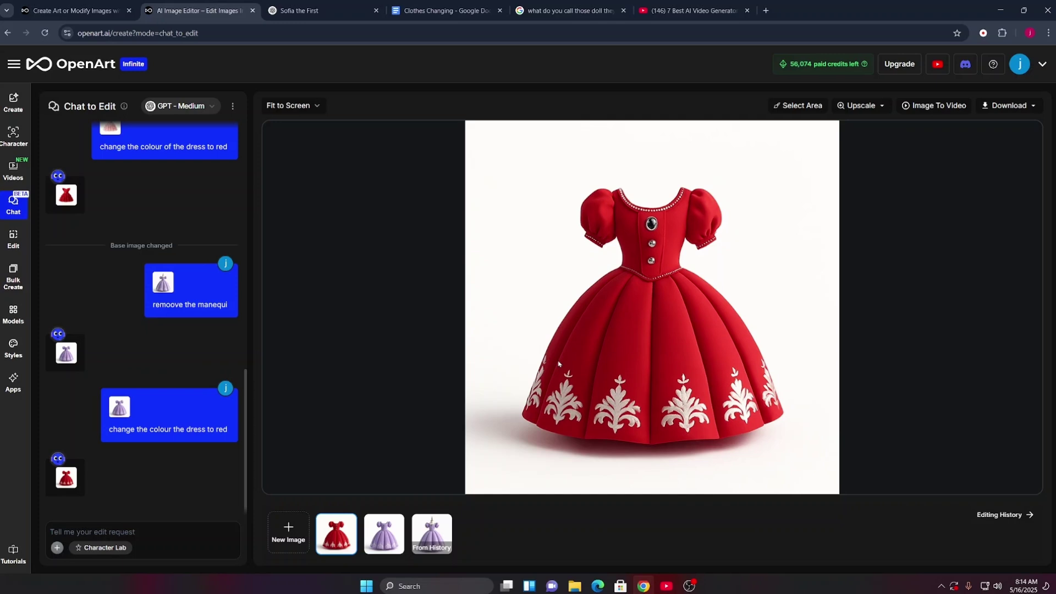
# Load the orange off-shoulder gown from History and send a request to remove its mannequin
pyautogui.click(287, 527)
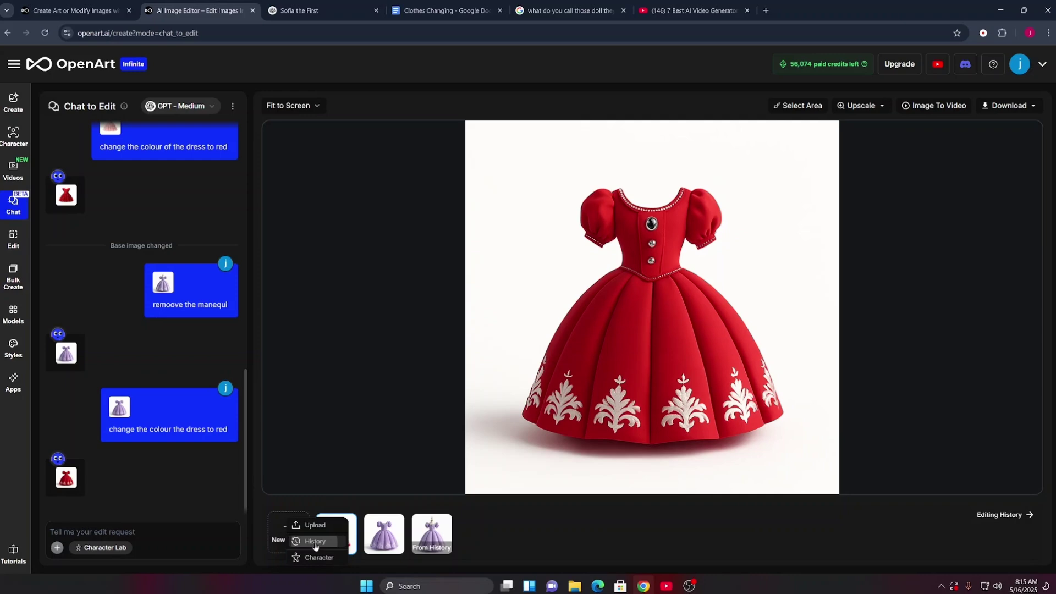
pyautogui.click(314, 543)
pyautogui.click(556, 291)
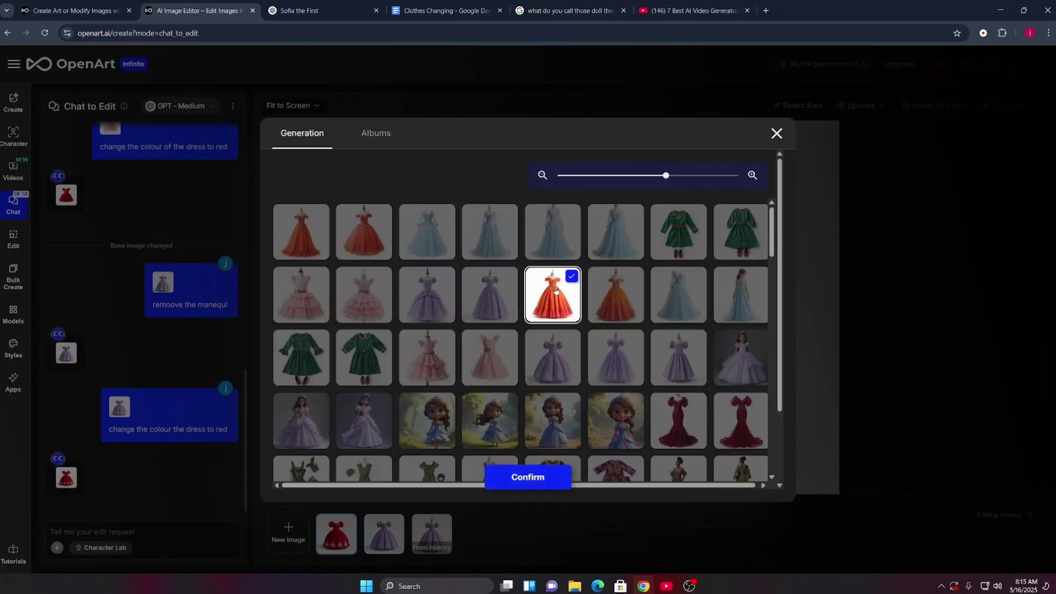
pyautogui.click(513, 476)
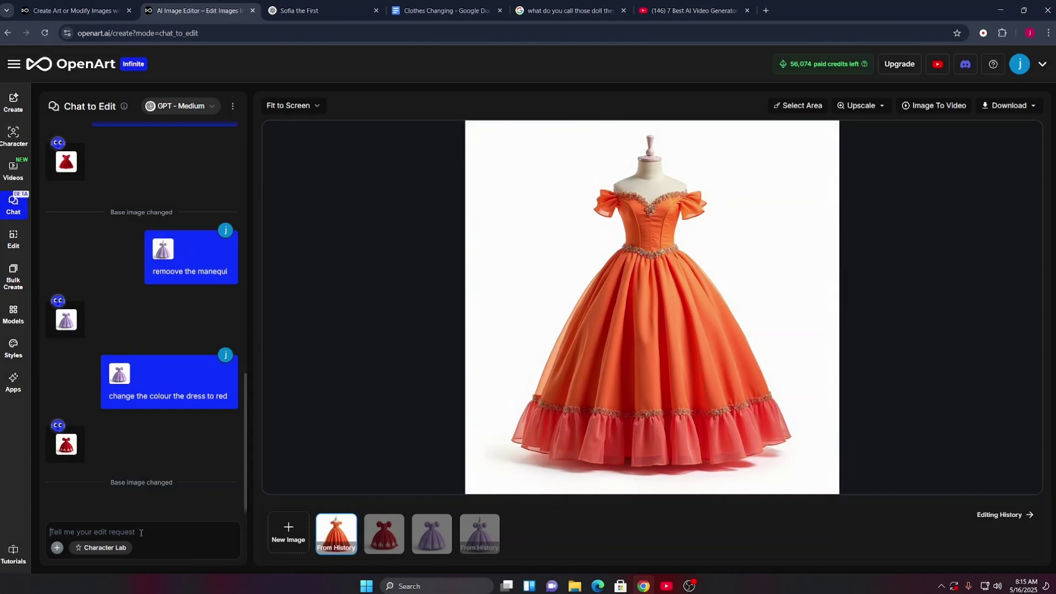
pyautogui.hotkey('ctrl', 'v')
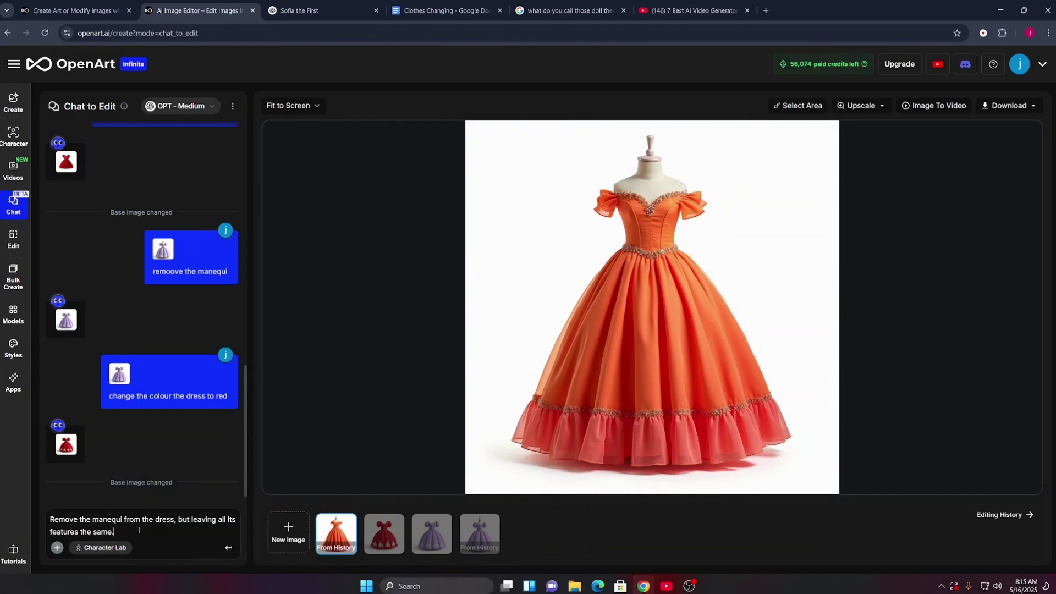
pyautogui.press('Return')
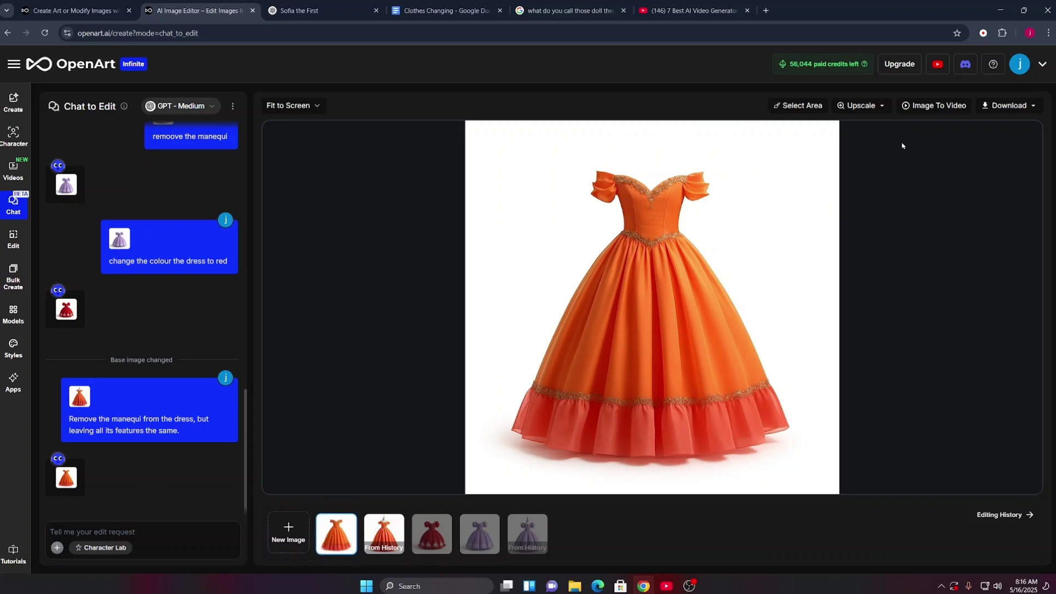
# Download the mannequin-free orange gown as a JPG, then view the red and purple dress versions
pyautogui.click(1002, 109)
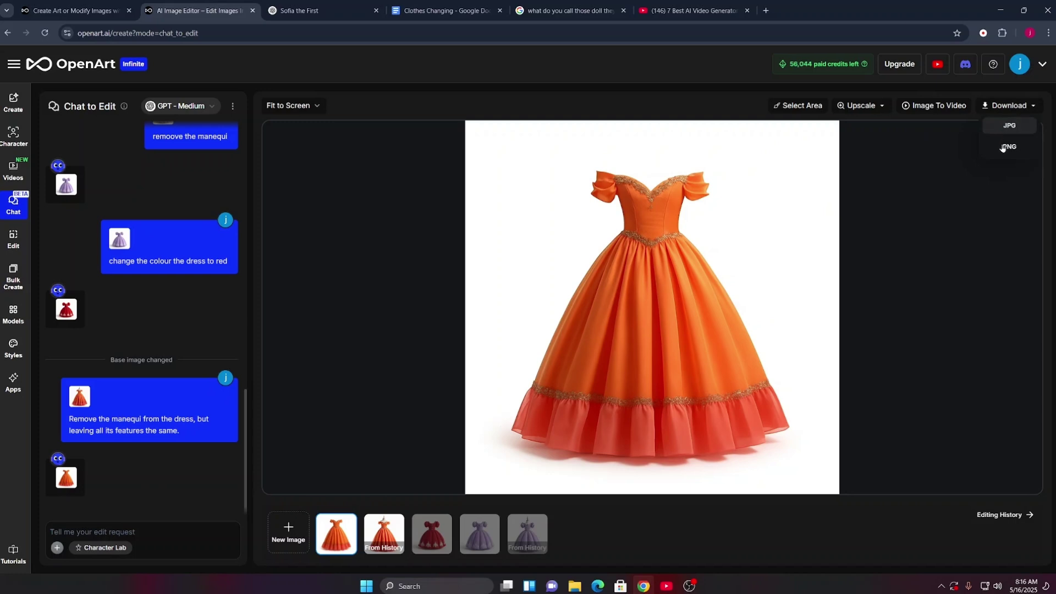
pyautogui.click(999, 131)
pyautogui.click(431, 527)
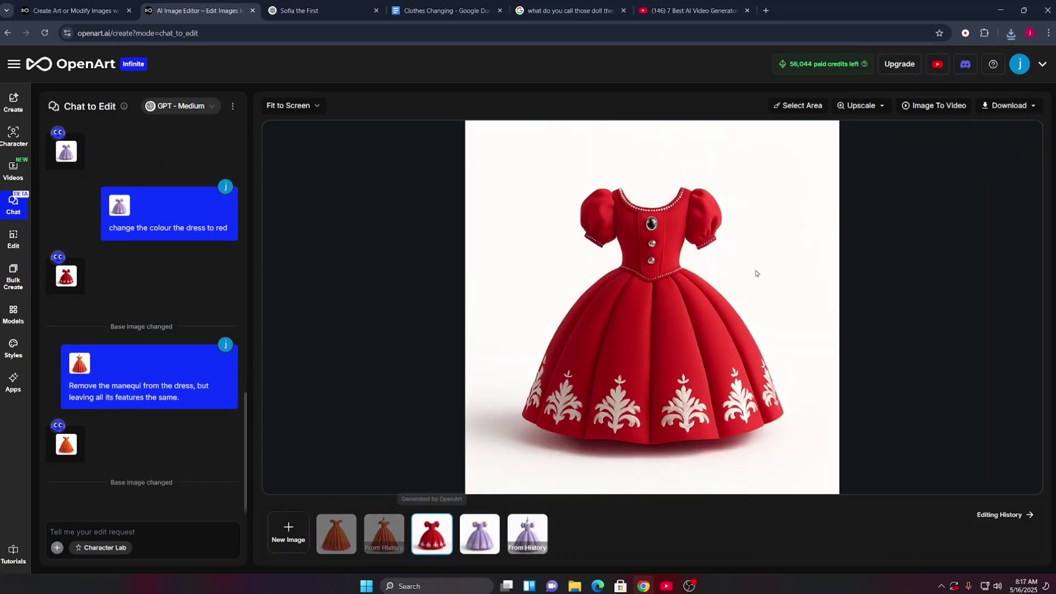
pyautogui.click(475, 545)
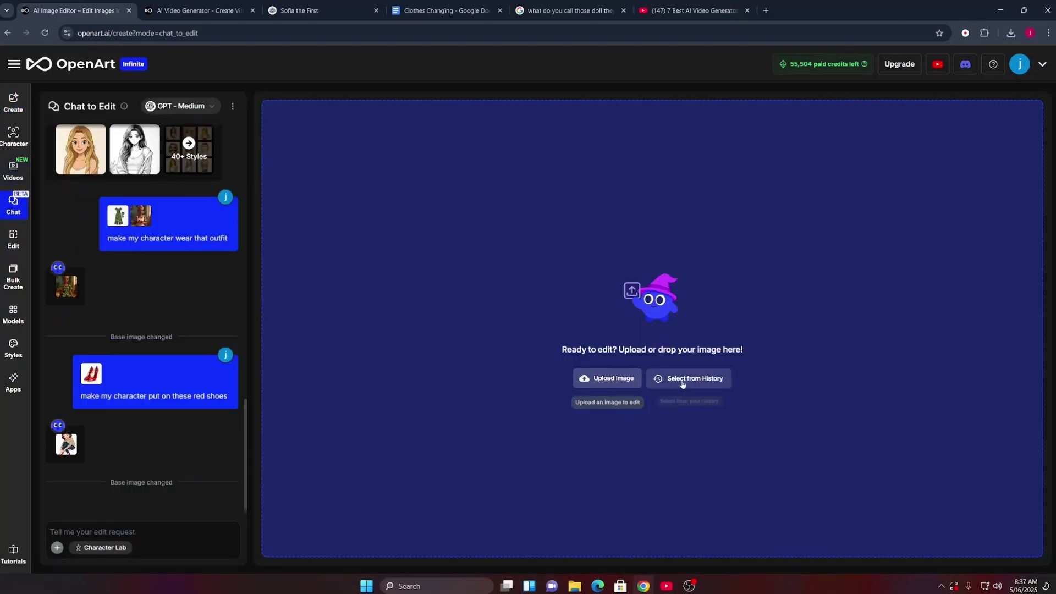
# Upload the red-dress JPG from Downloads as the new base image and show the attach options
pyautogui.click(687, 380)
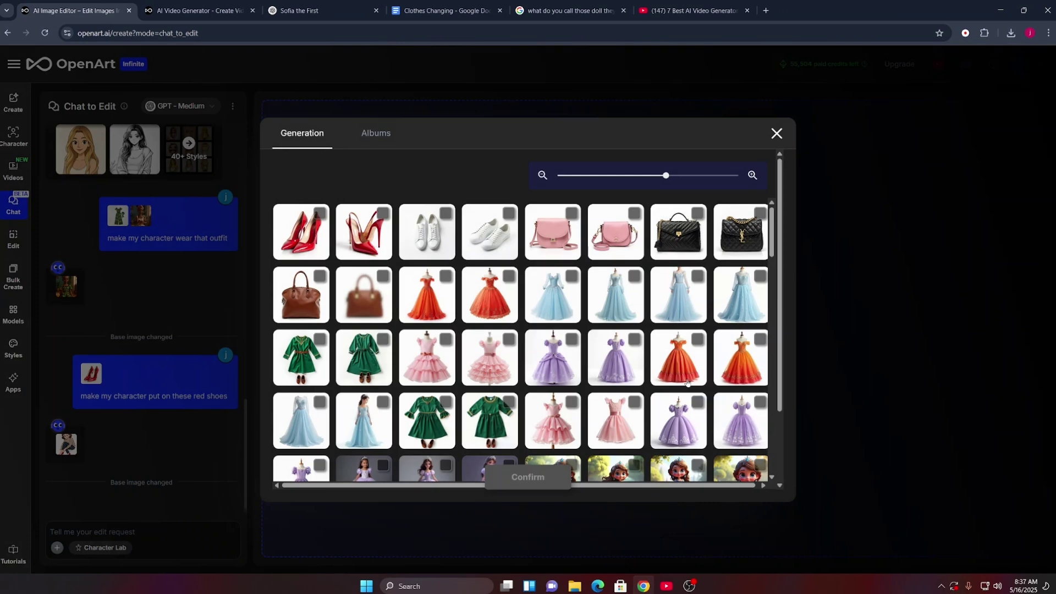
pyautogui.press('Escape')
pyautogui.click(595, 380)
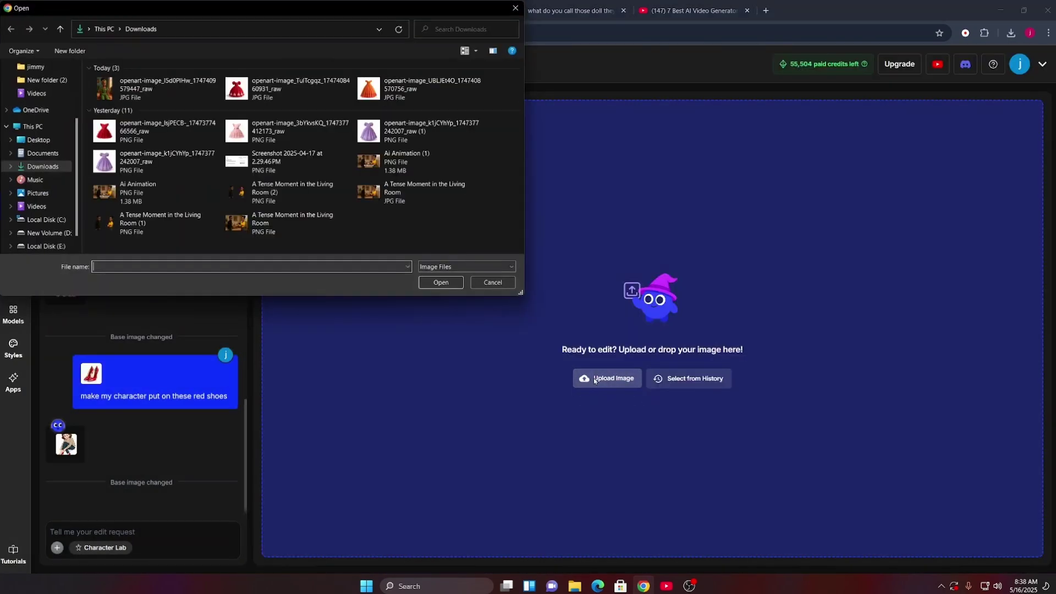
pyautogui.click(237, 96)
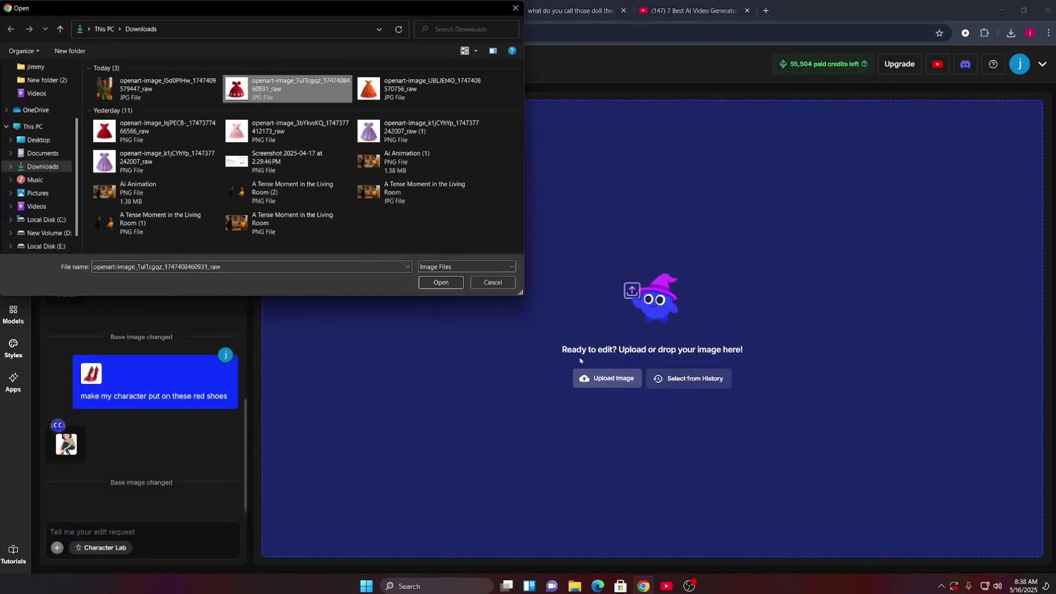
pyautogui.click(441, 282)
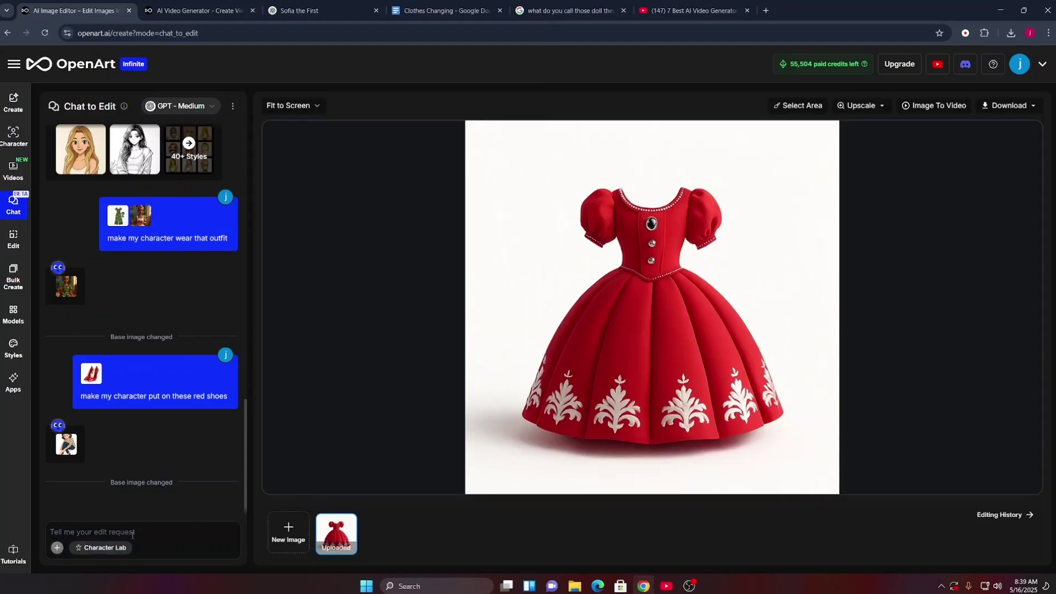
pyautogui.click(60, 548)
pyautogui.click(57, 548)
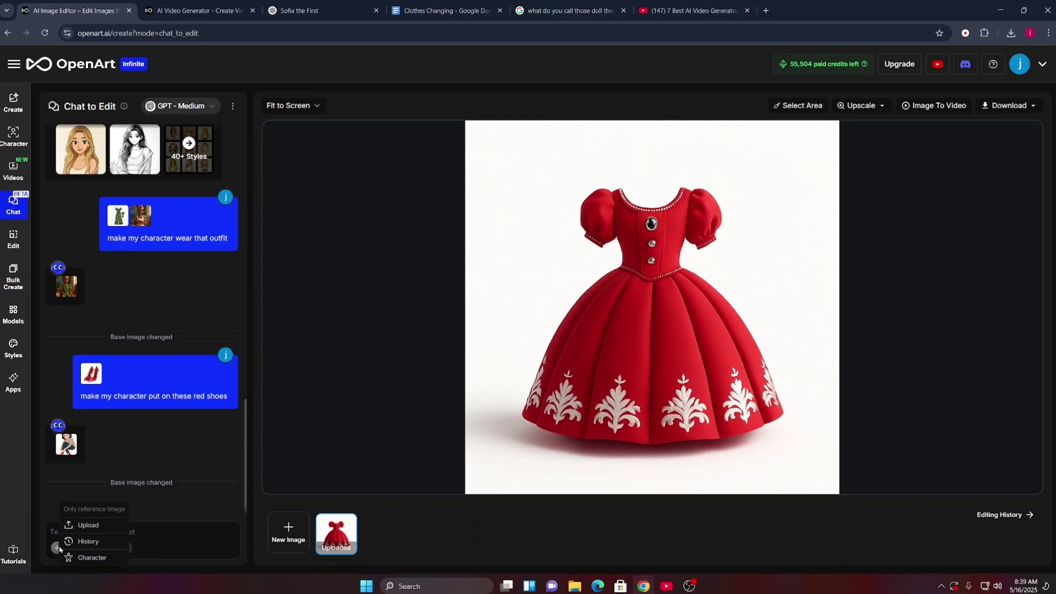
# Attach the saved character and request 'I want my character to wear this red dress'
pyautogui.click(114, 532)
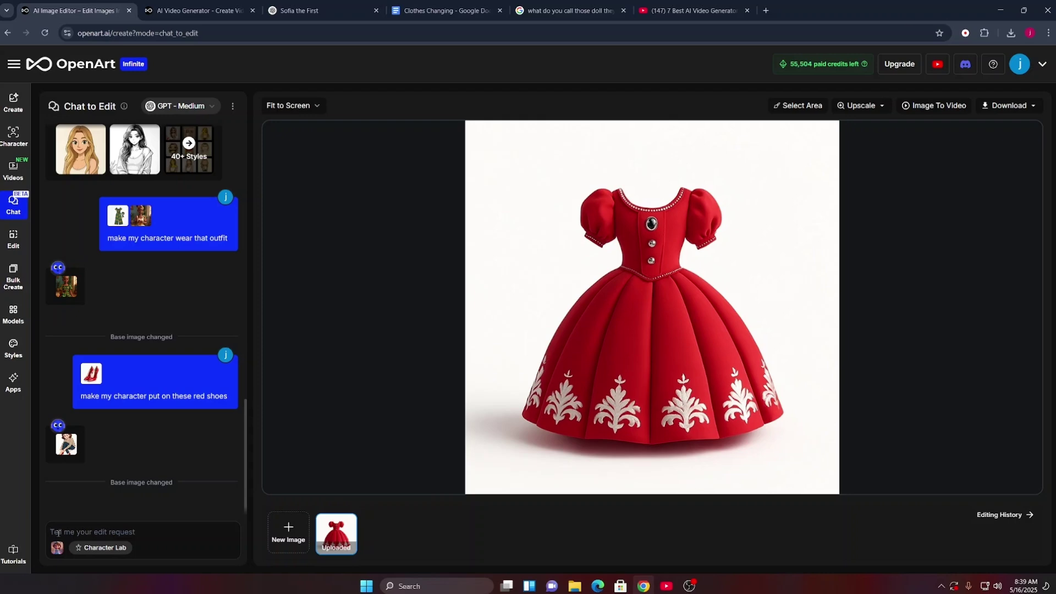
pyautogui.write('I want my character to wear this red dress')
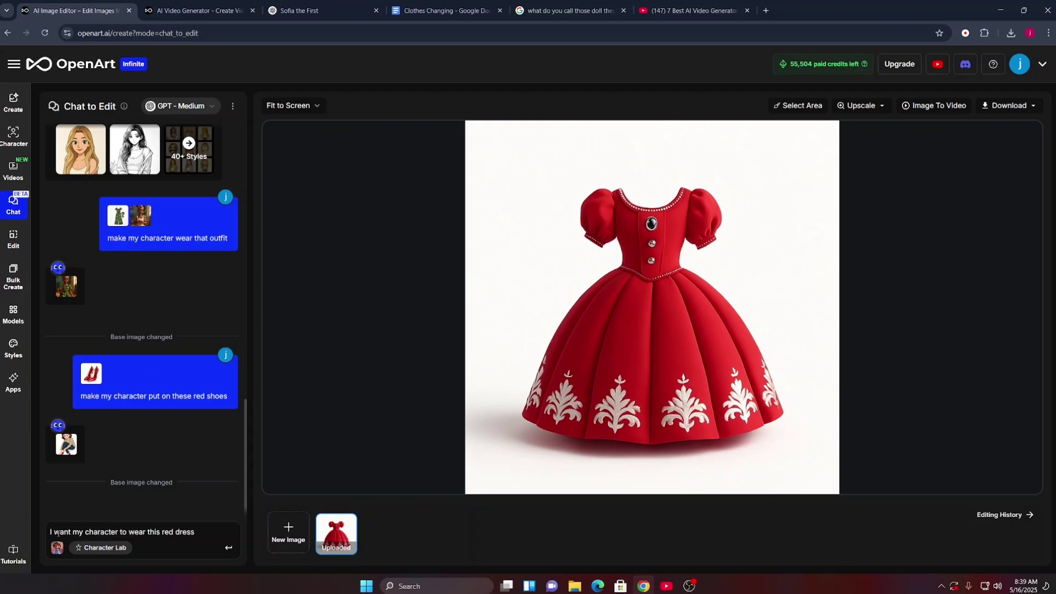
pyautogui.press('Return')
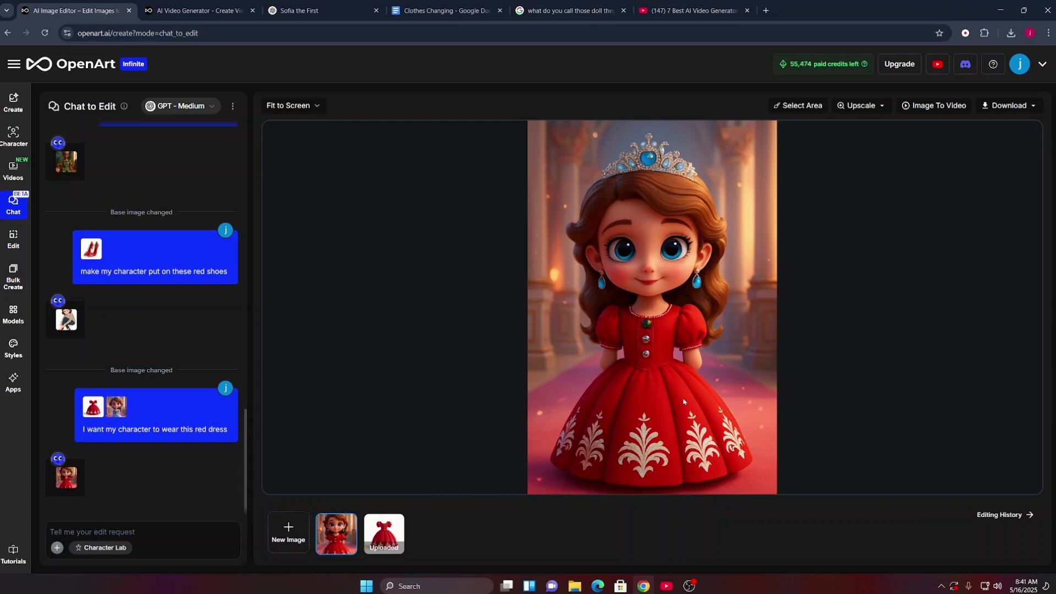
# Pick the green-and-orange patterned jumpsuit with scarf from History and confirm it as the base image
pyautogui.click(281, 534)
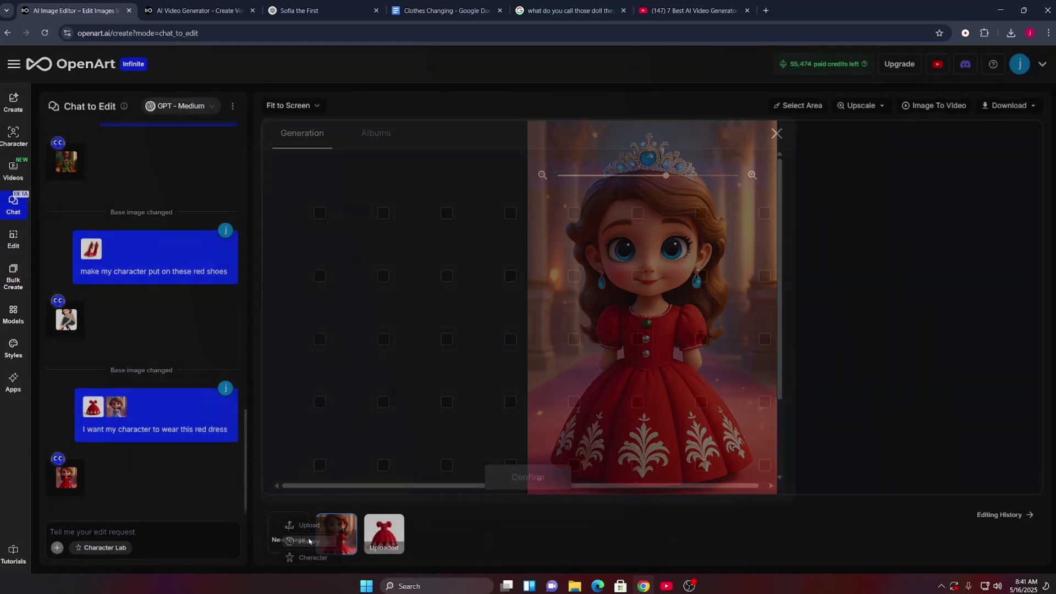
pyautogui.scroll(-3, 541, 344)
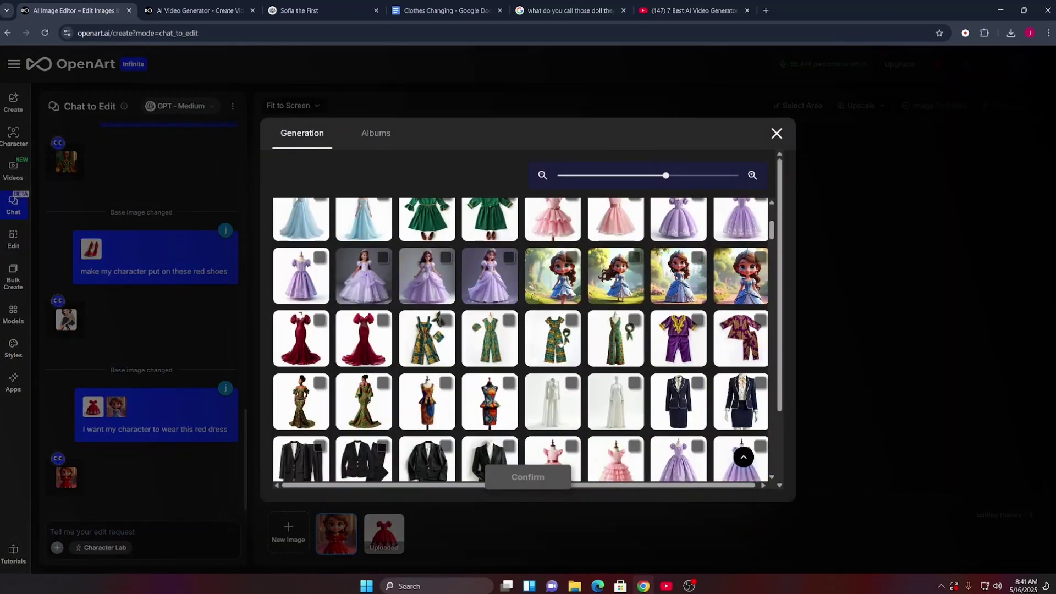
pyautogui.click(567, 334)
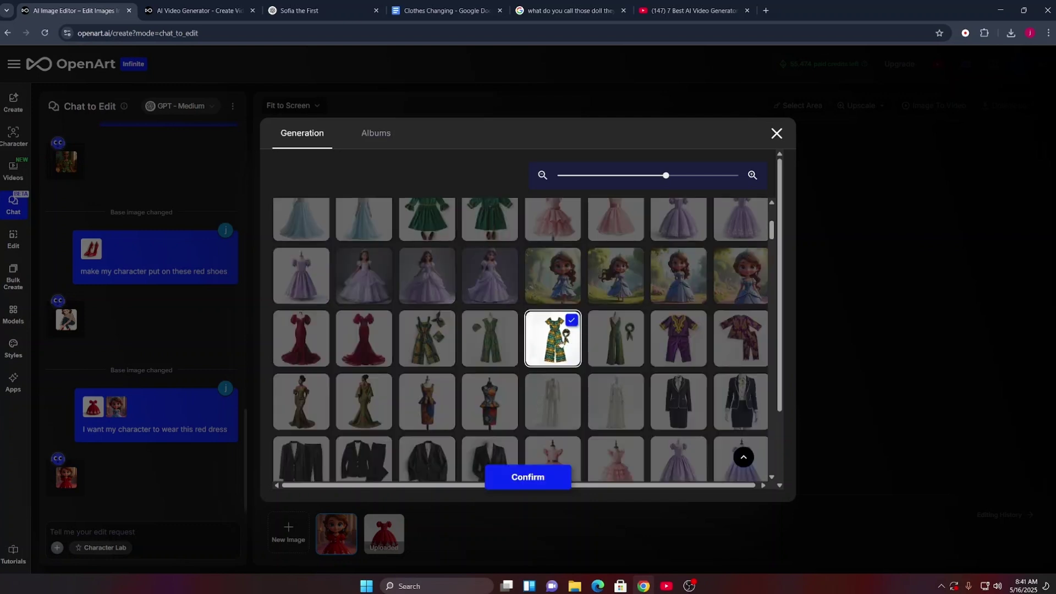
pyautogui.click(537, 476)
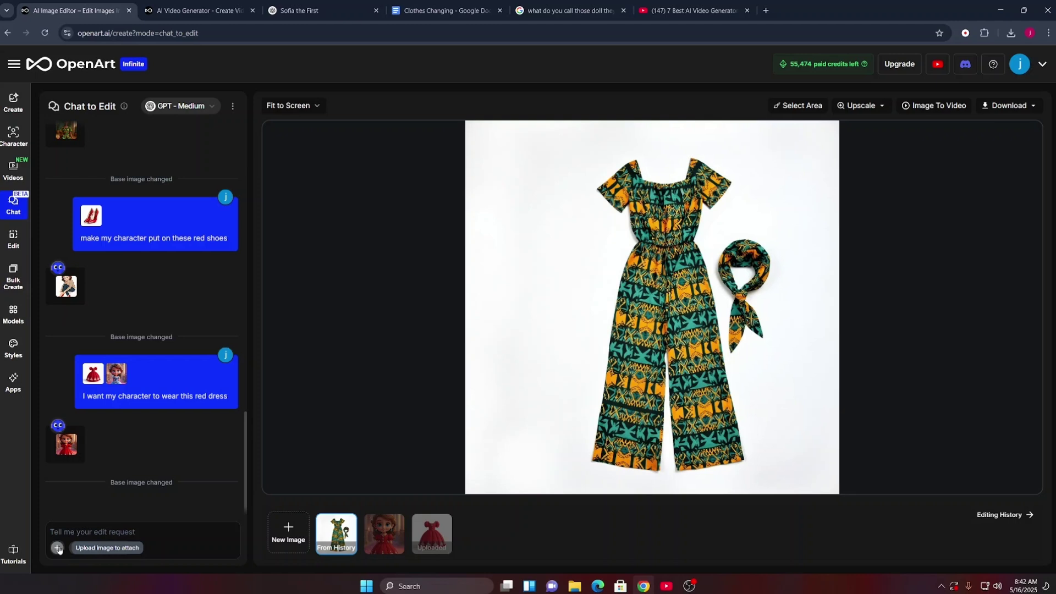
# Attach the saved character and send 'I want my cgaracter to wear this outfit'
pyautogui.click(58, 549)
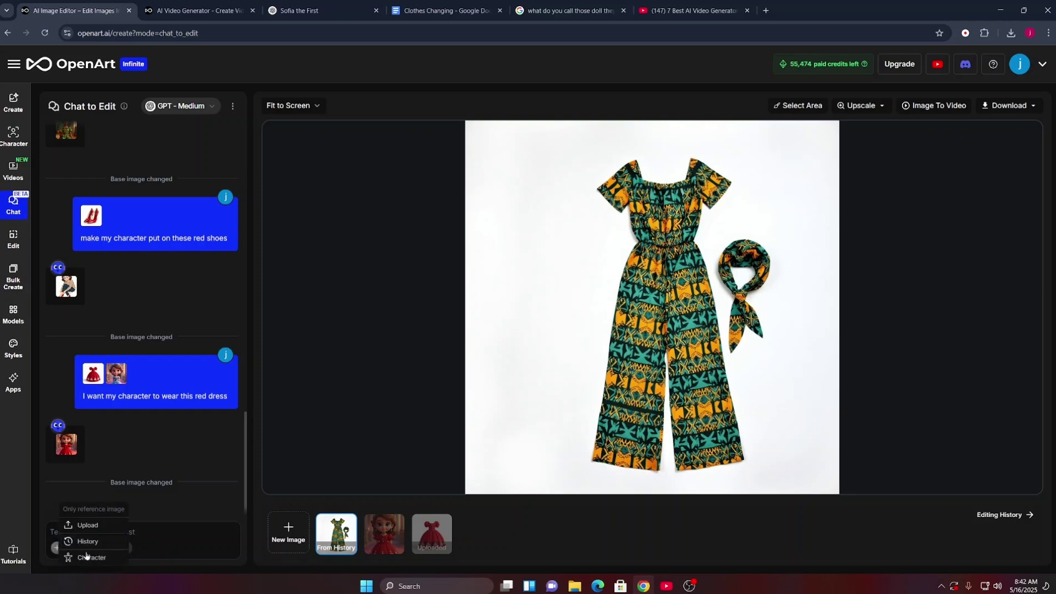
pyautogui.click(86, 558)
pyautogui.click(160, 558)
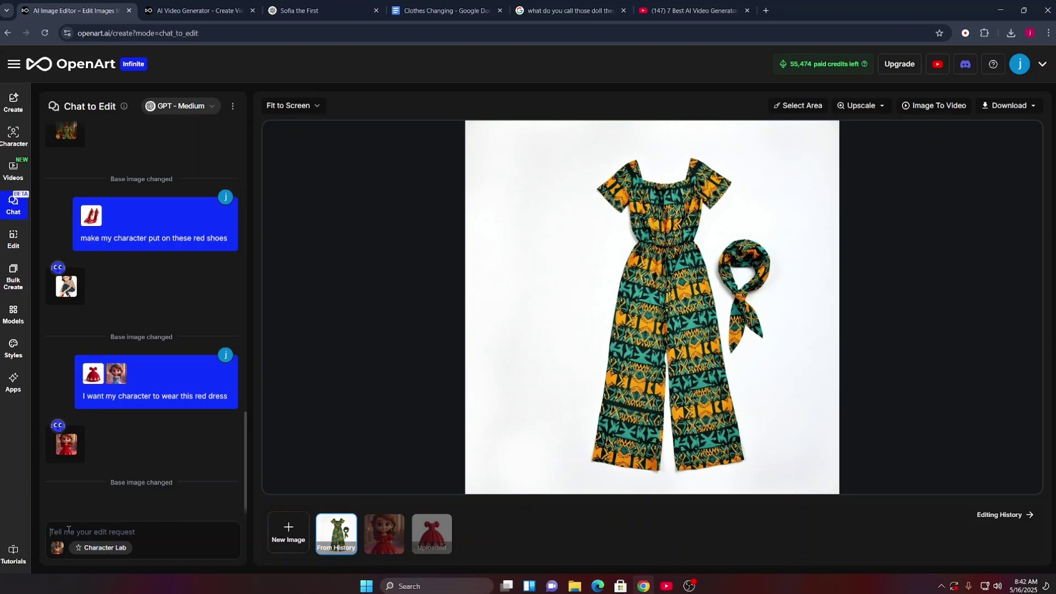
pyautogui.write('I want my cgaracter to wear this outfit')
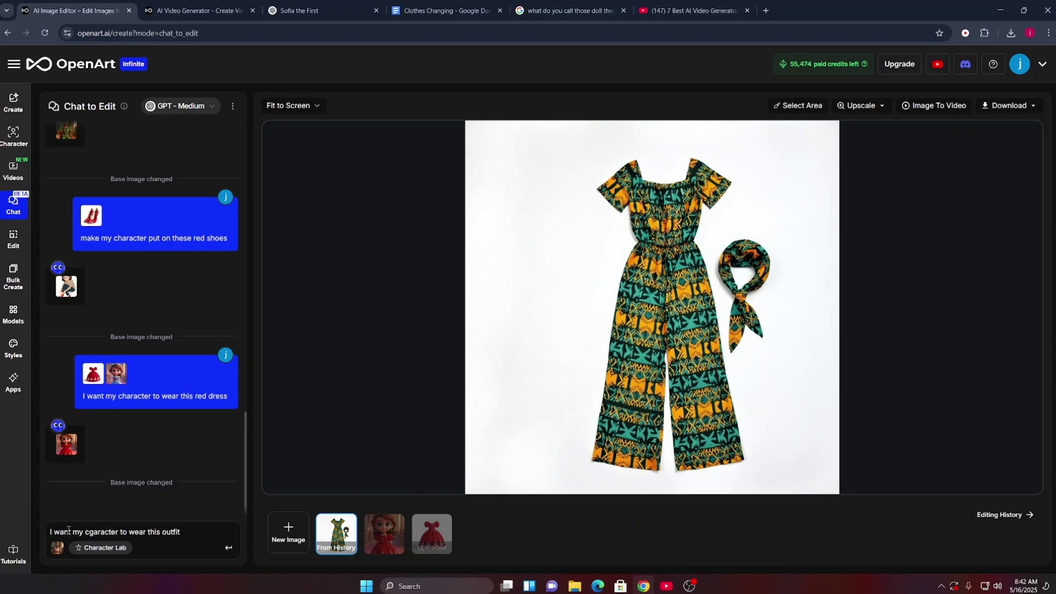
pyautogui.press('Return')
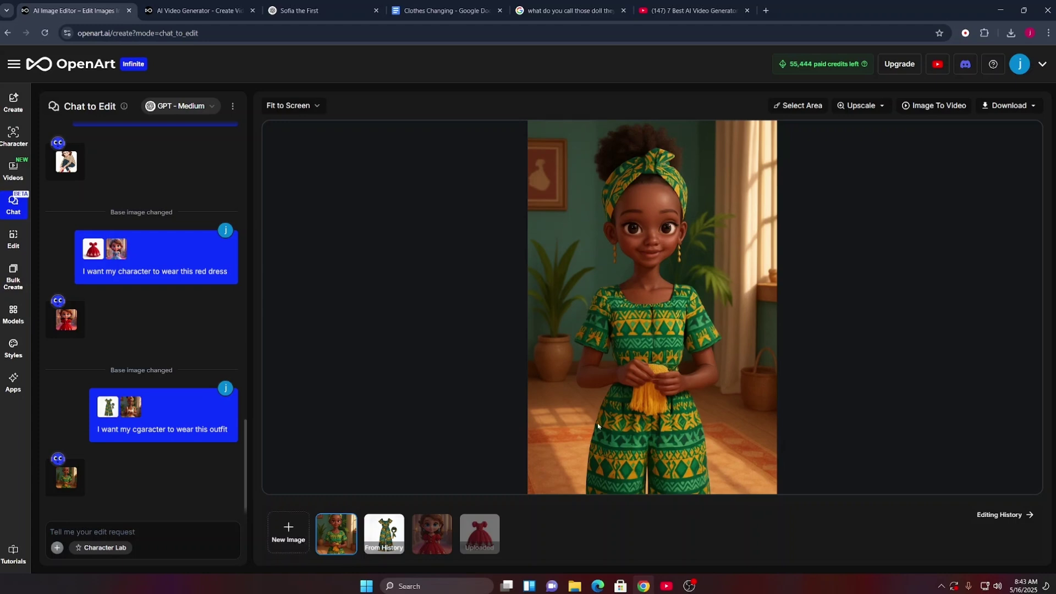
# Attach the black handbag from history, then compare the larger- and smaller-bag versions
pyautogui.click(57, 547)
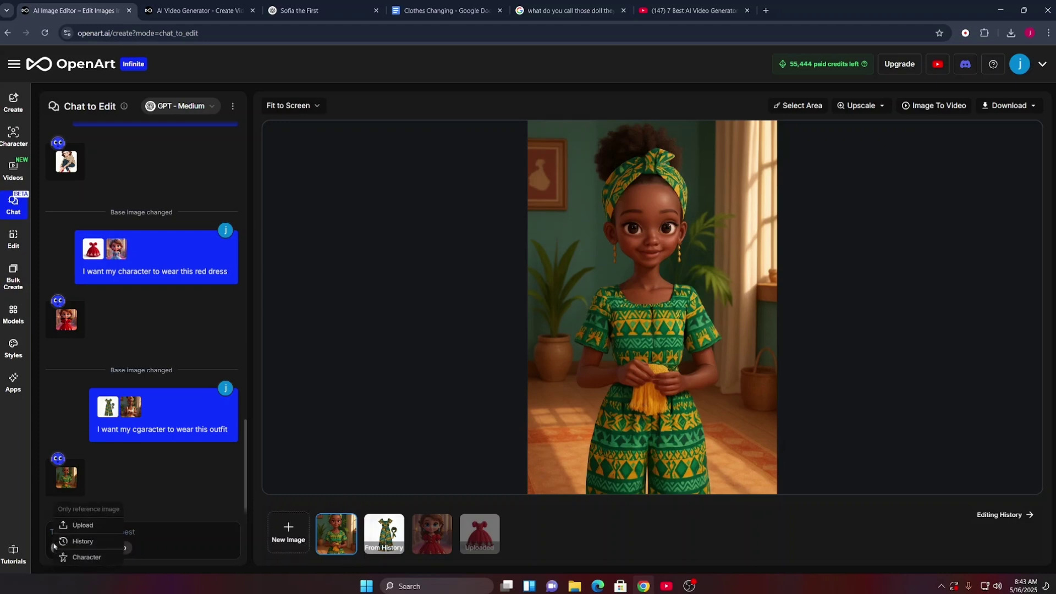
pyautogui.click(80, 541)
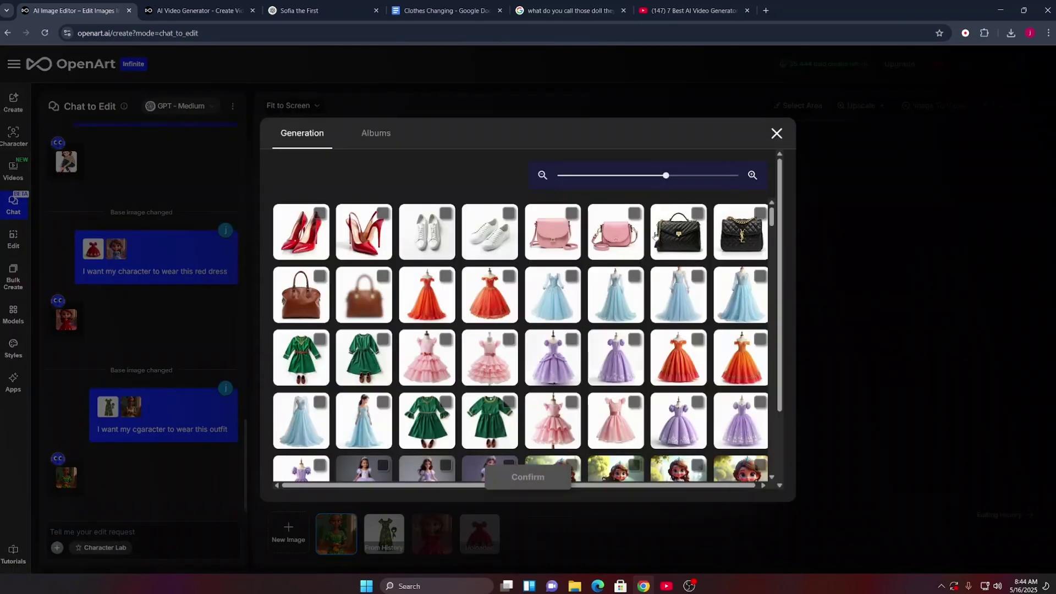
pyautogui.click(664, 239)
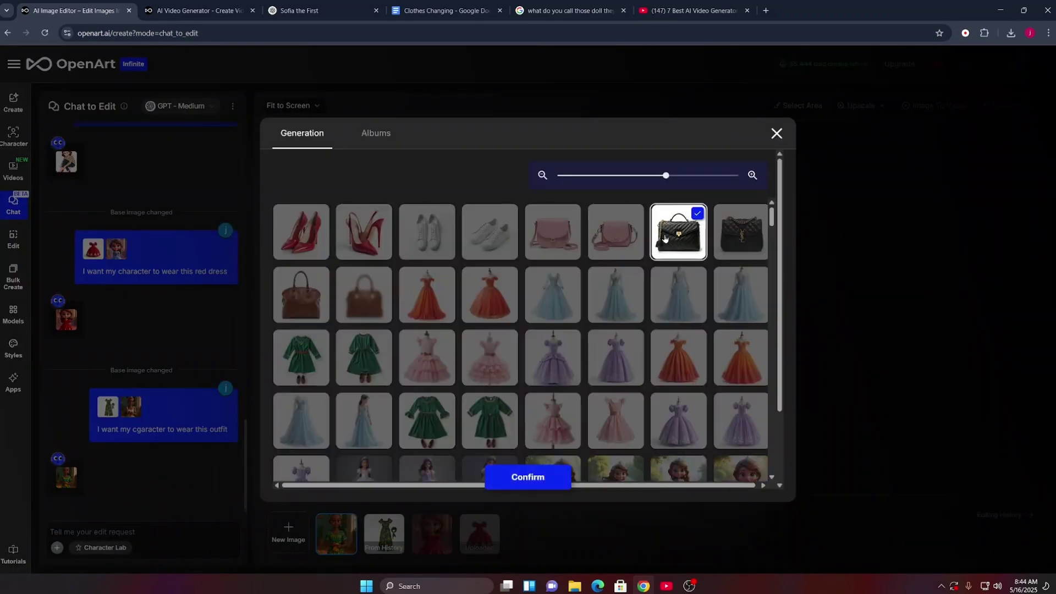
pyautogui.click(503, 480)
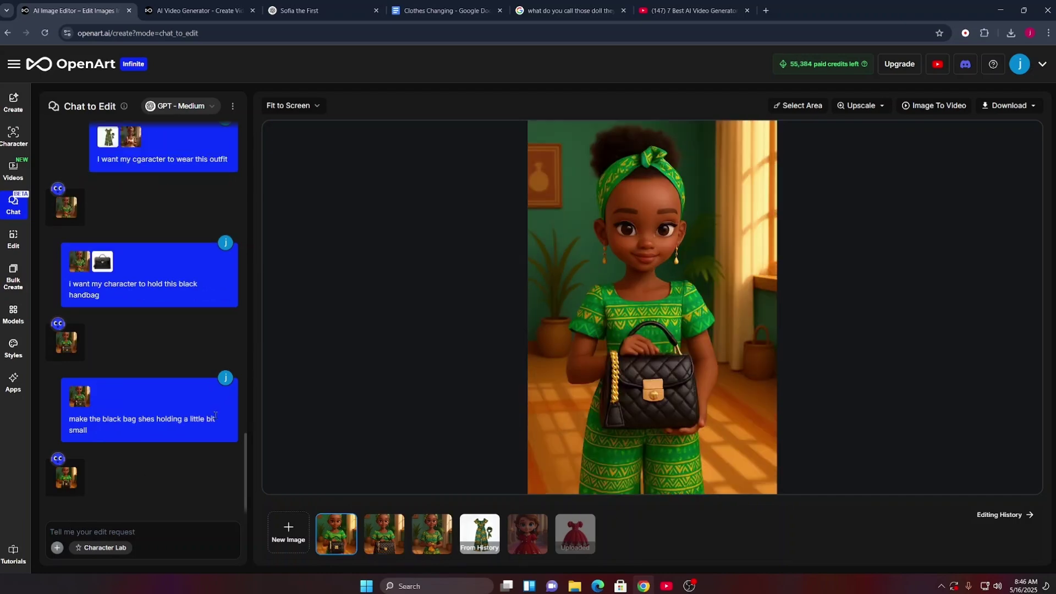
pyautogui.click(383, 533)
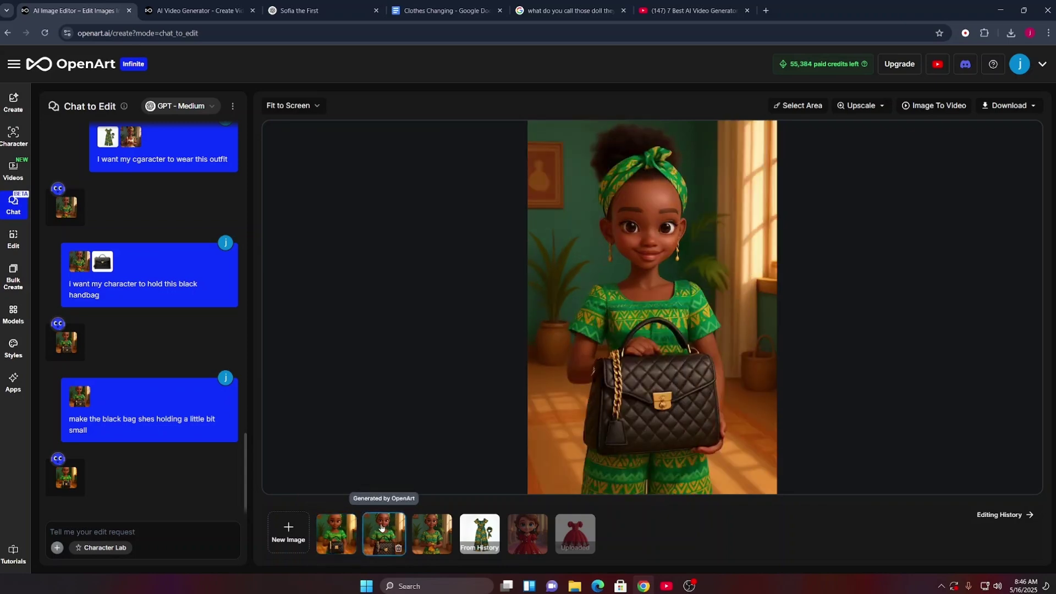
pyautogui.click(347, 530)
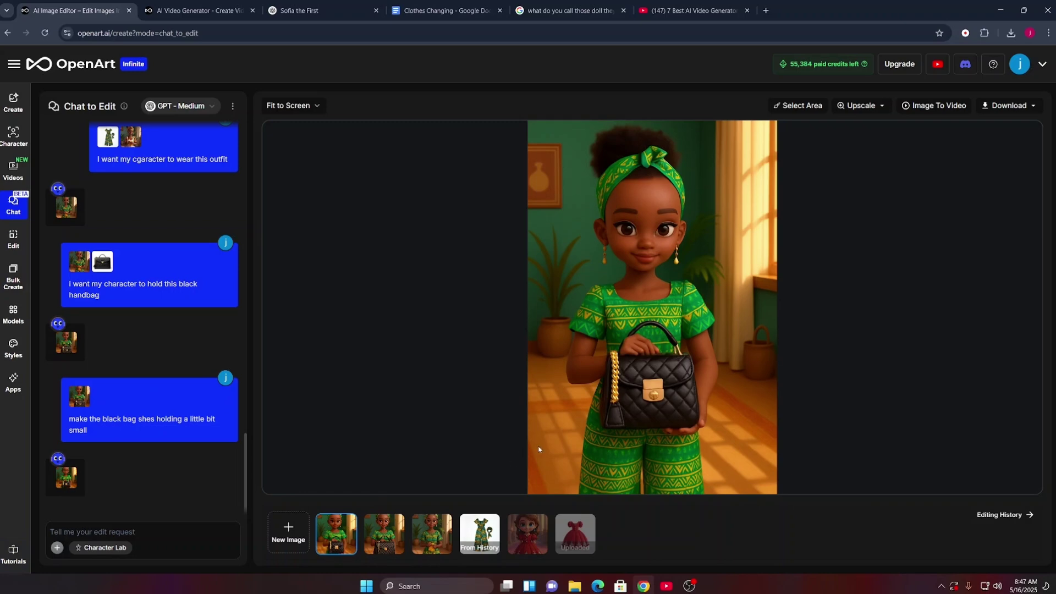
# Attach the red high heels from history, then return to the earlier handbag version
pyautogui.click(58, 548)
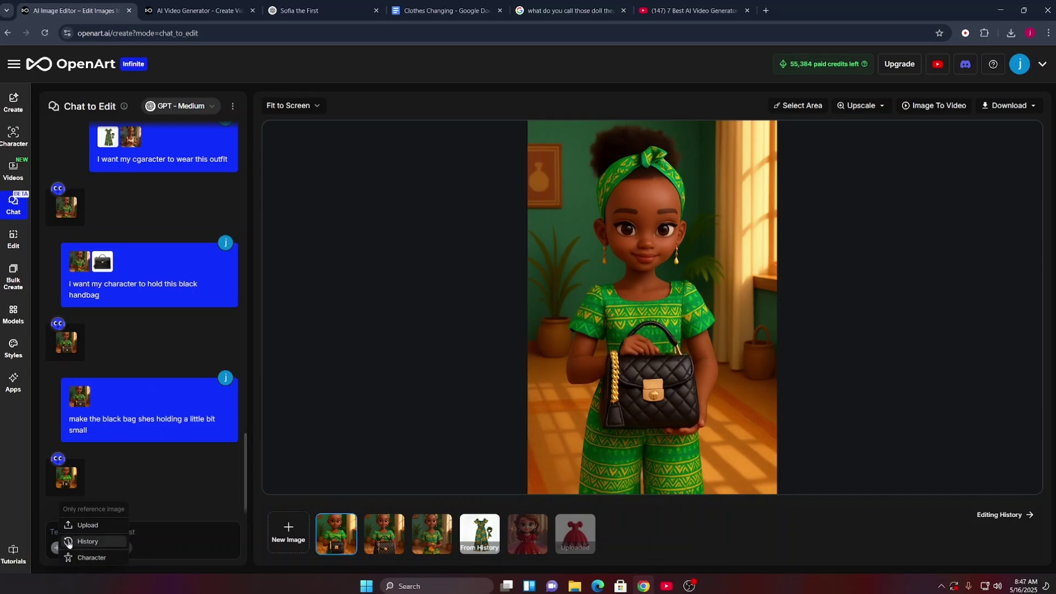
pyautogui.click(69, 542)
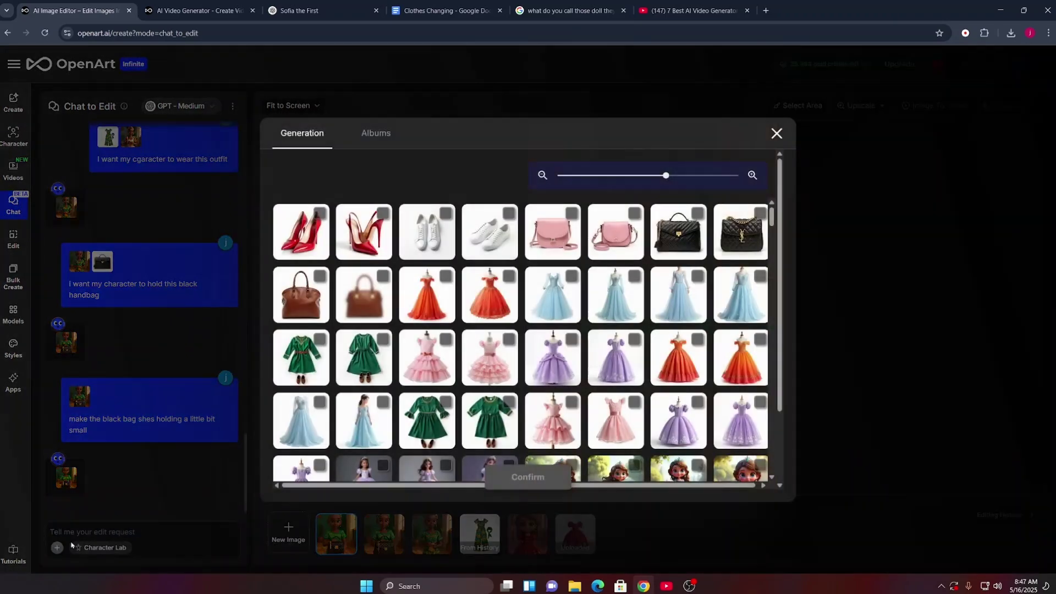
pyautogui.click(300, 229)
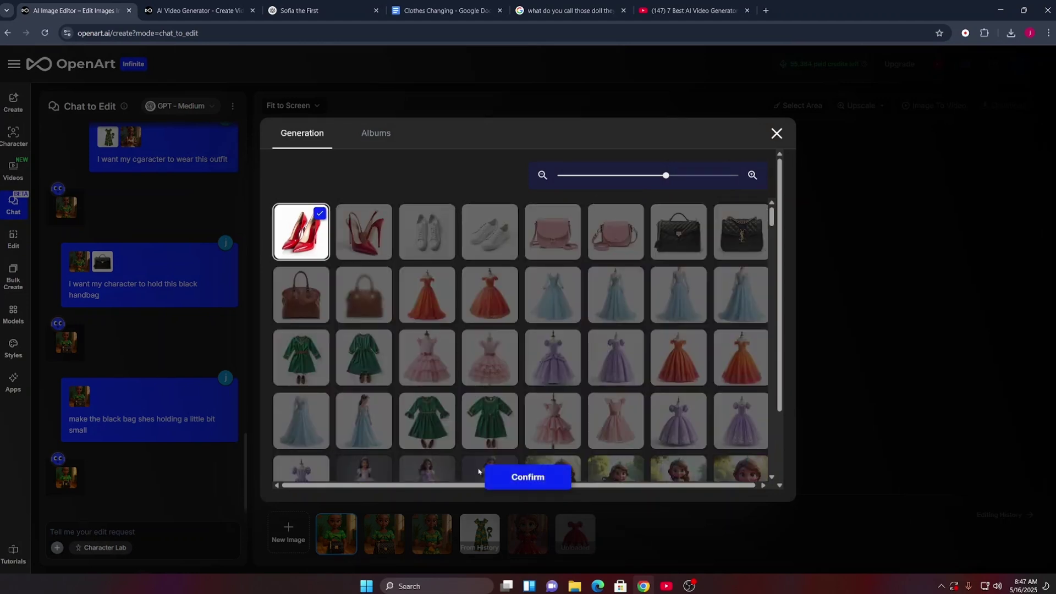
pyautogui.click(515, 483)
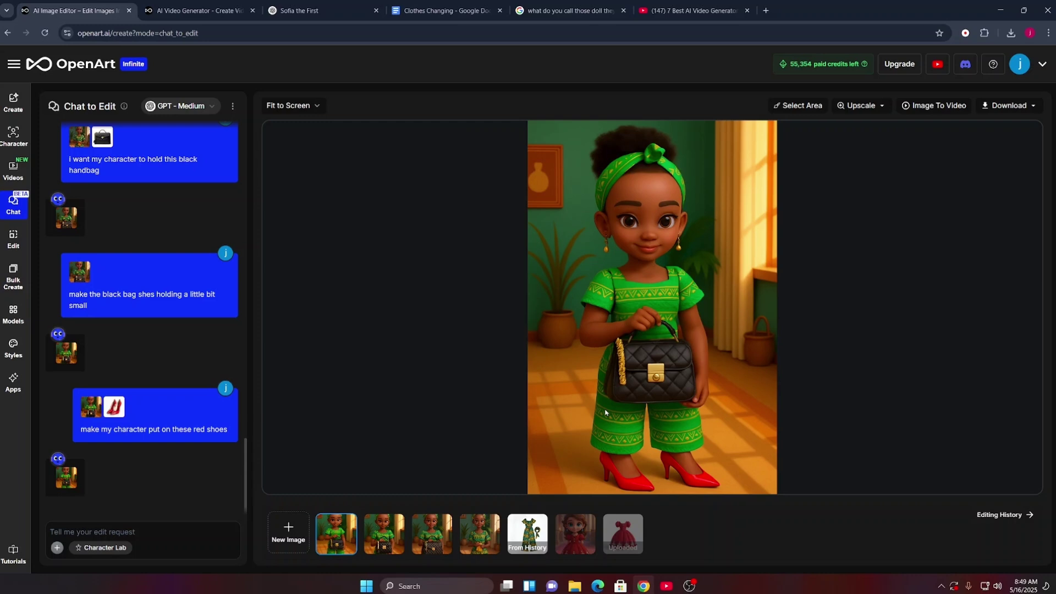
pyautogui.click(384, 533)
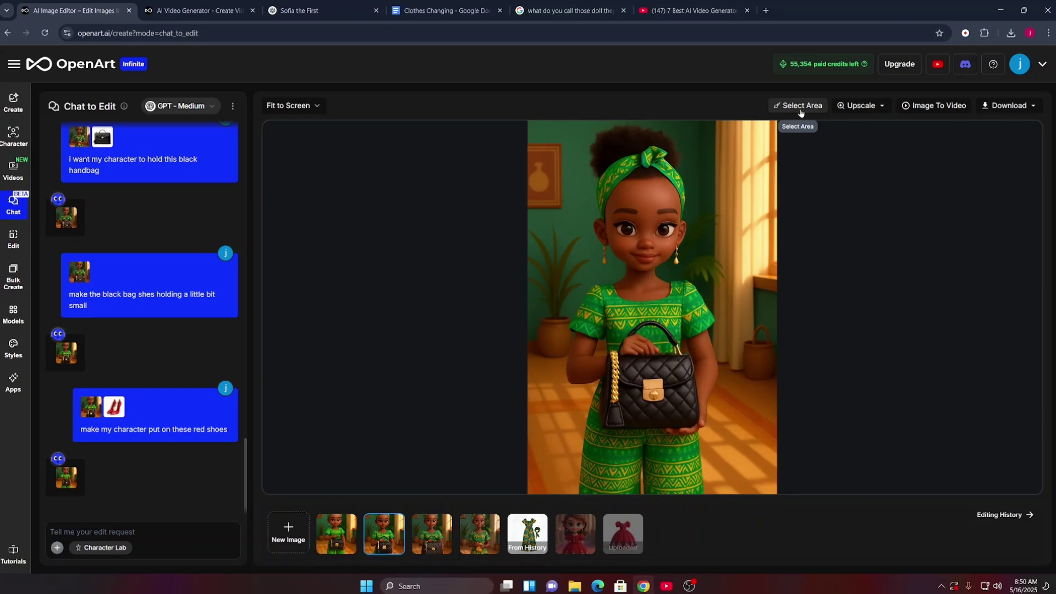
pyautogui.click(862, 105)
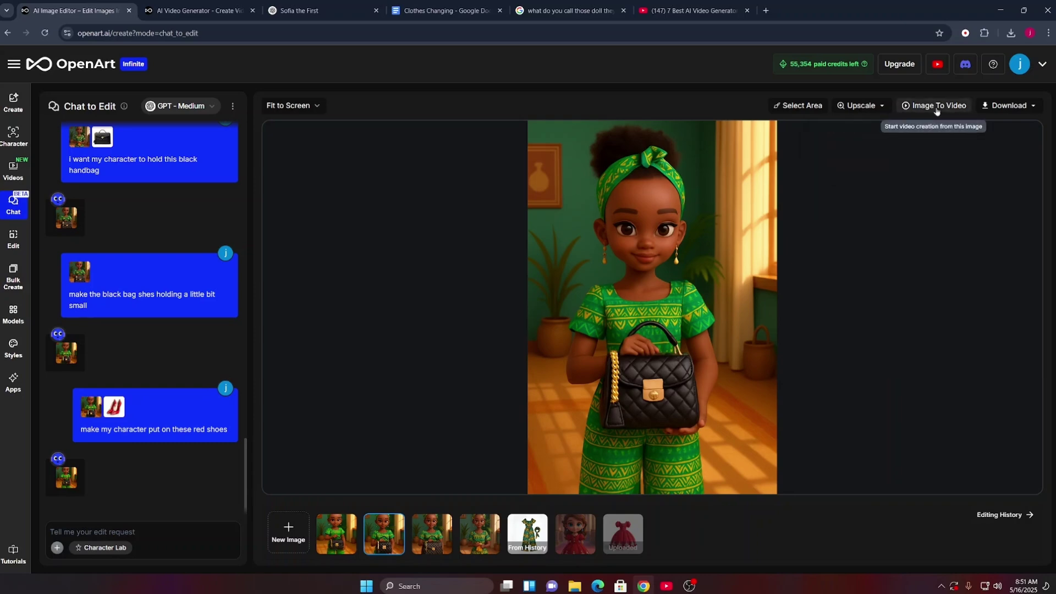
pyautogui.click(996, 106)
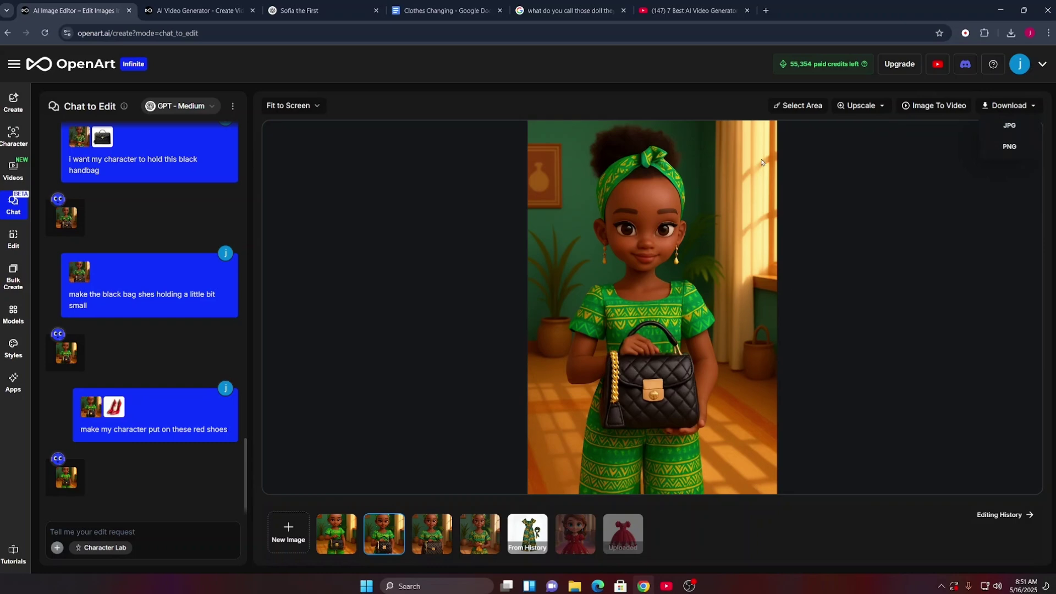
# Brush-mark the floor spot right of the girl where the small white cat goes
pyautogui.click(802, 107)
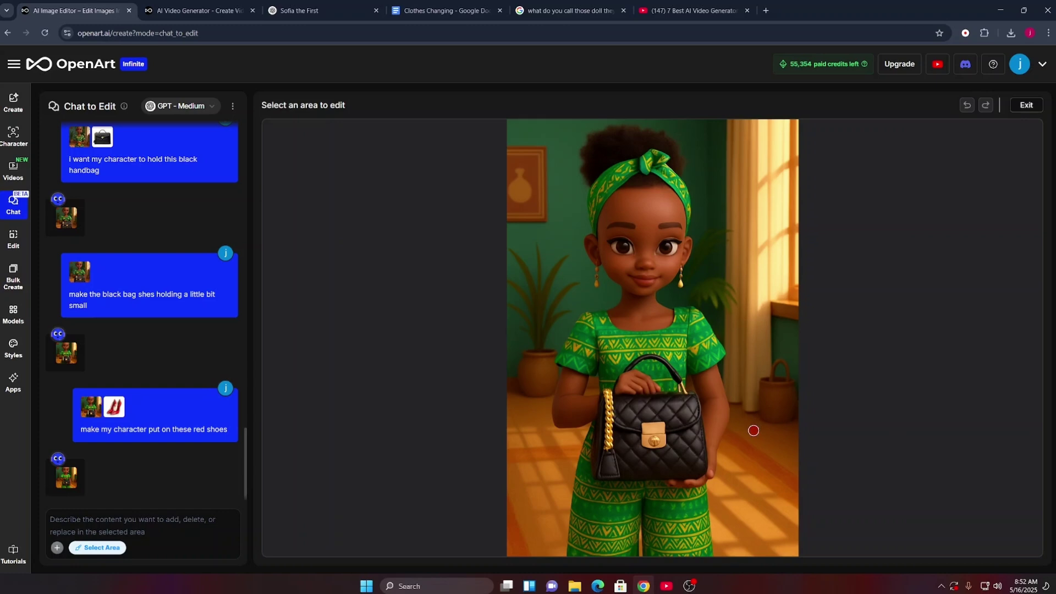
pyautogui.moveTo(754, 431); pyautogui.dragTo(781, 421)
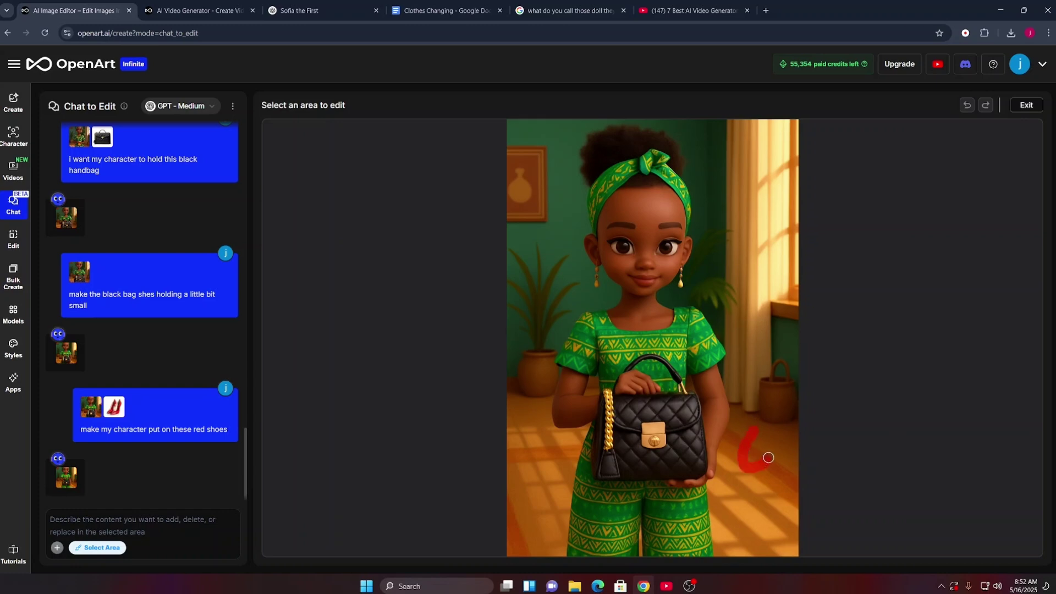
pyautogui.click(140, 518)
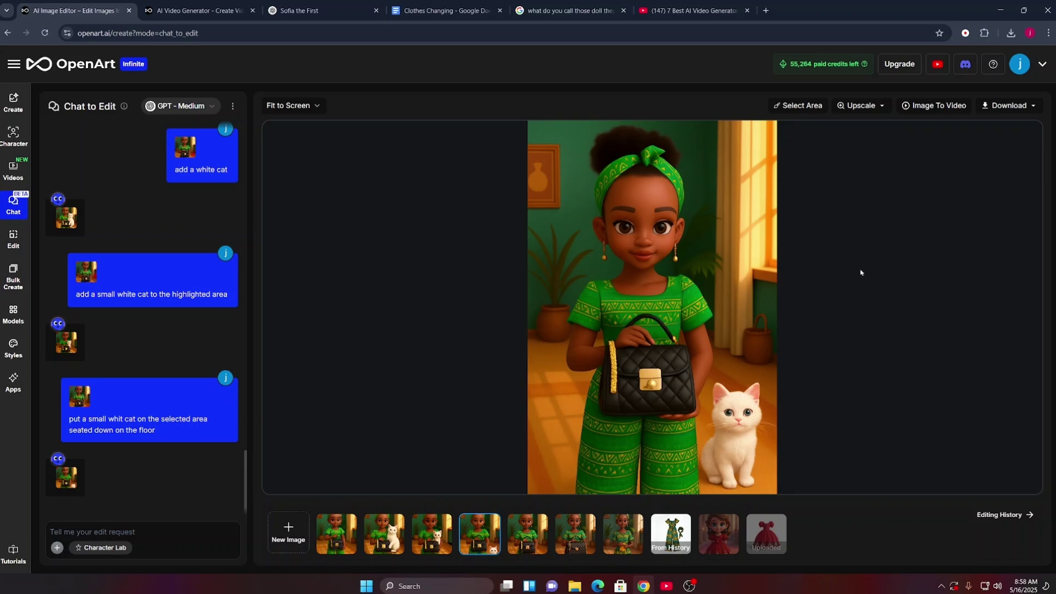
# Brush-mark the flower pot on the right side of the floor for removal
pyautogui.click(799, 106)
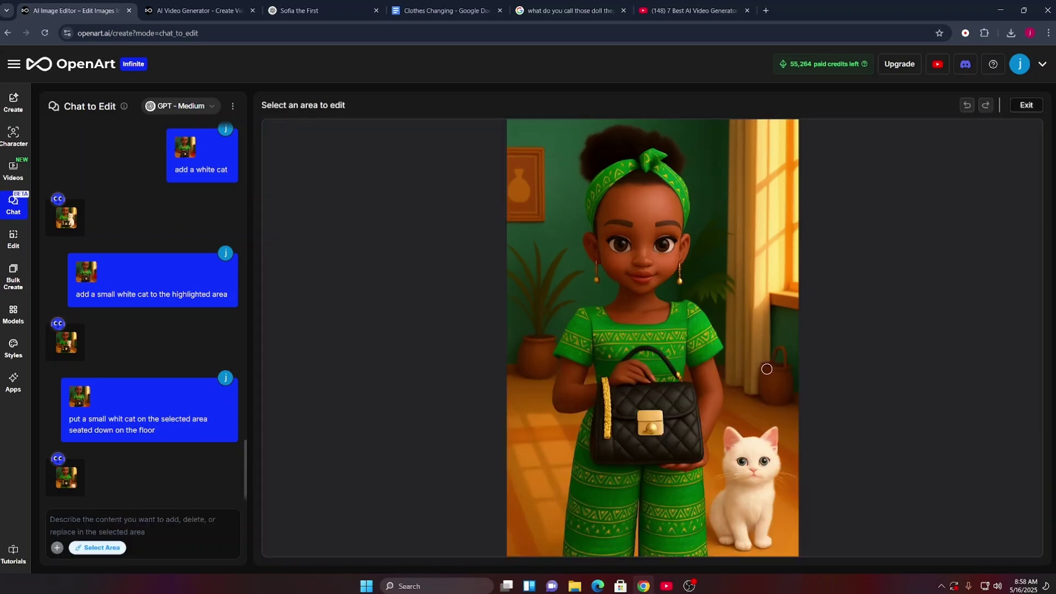
pyautogui.moveTo(767, 369)
pyautogui.mouseDown()
pyautogui.moveTo(766, 387)
pyautogui.moveTo(787, 369)
pyautogui.mouseUp()
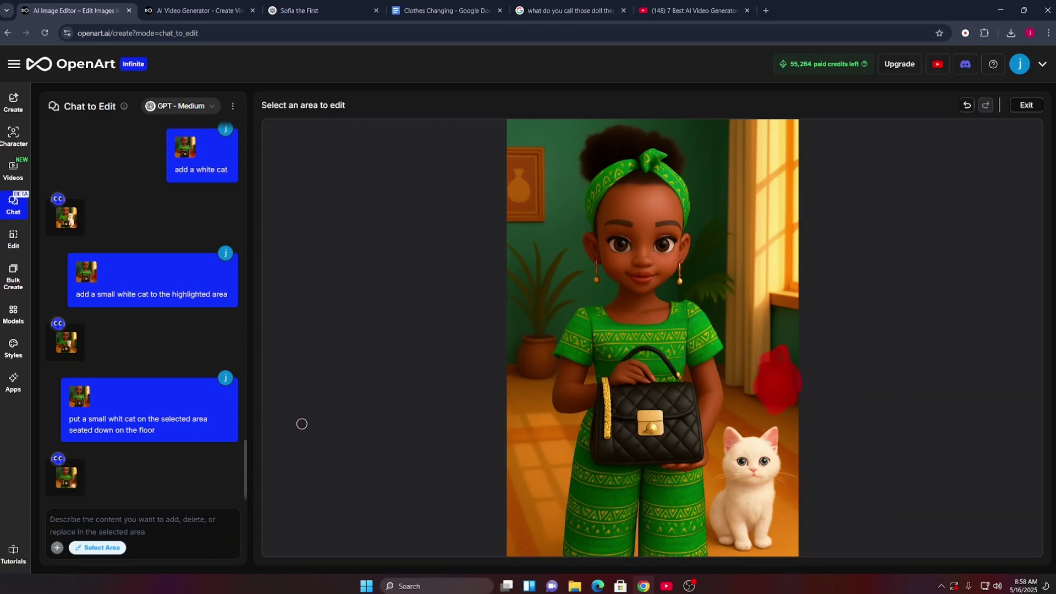
pyautogui.click(82, 523)
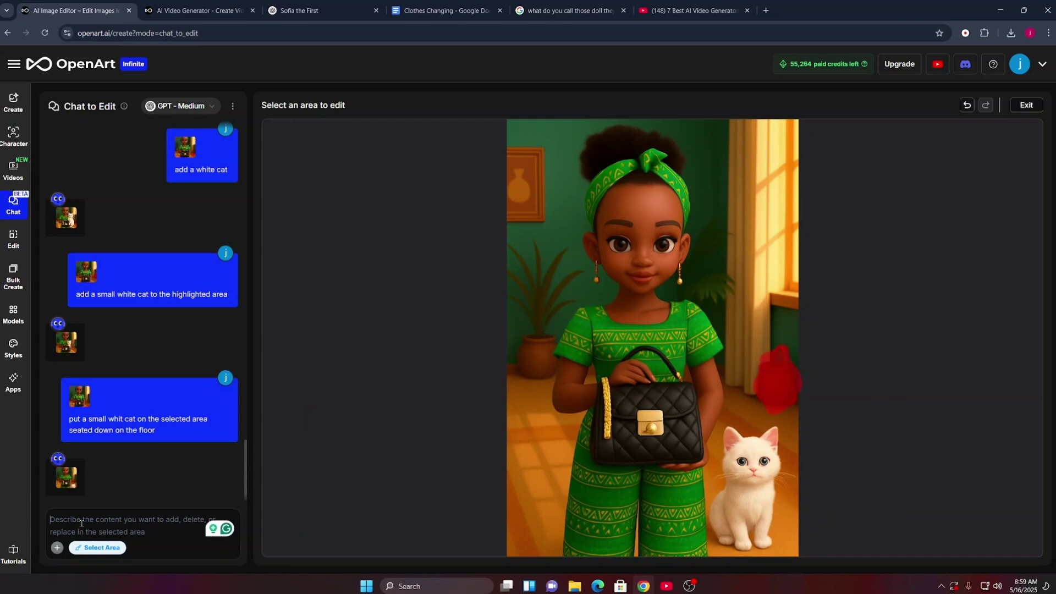